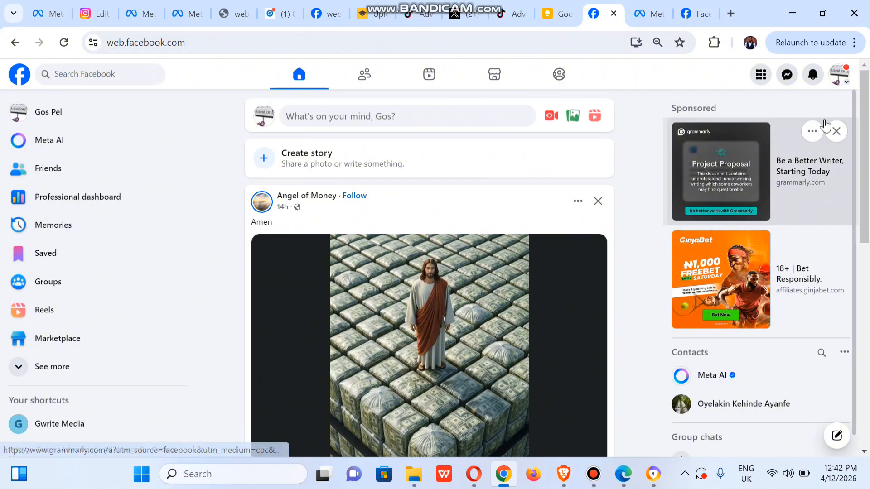
Switch to the Gwrite Media Page profile and open its Settings & privacy > Settings page.
{"action": "left_click", "coordinate": [841, 86]}
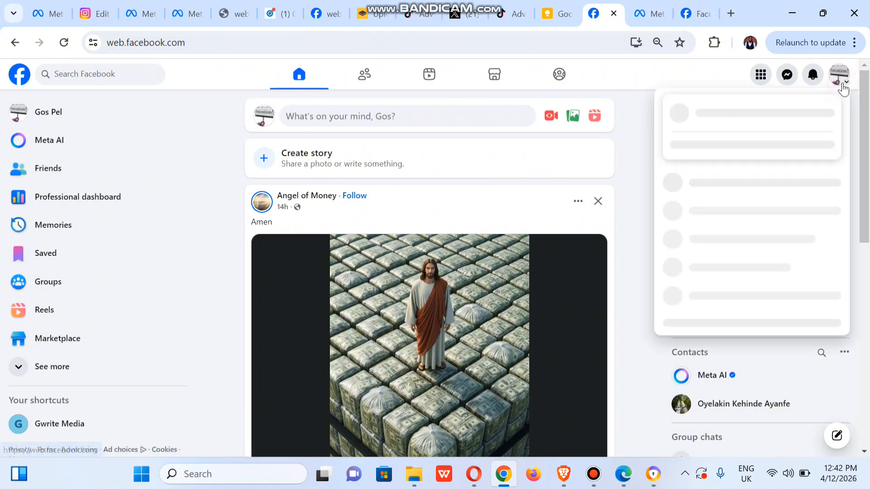
{"action": "left_click", "coordinate": [701, 153]}
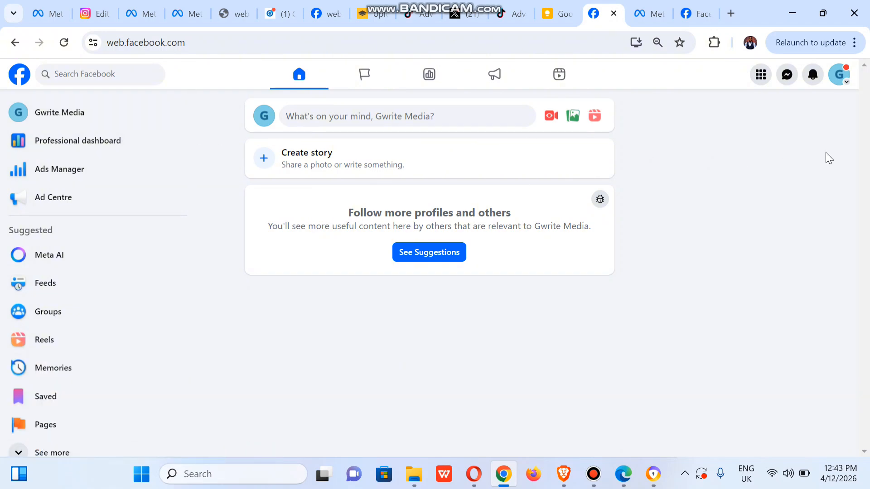
{"action": "left_click", "coordinate": [838, 77]}
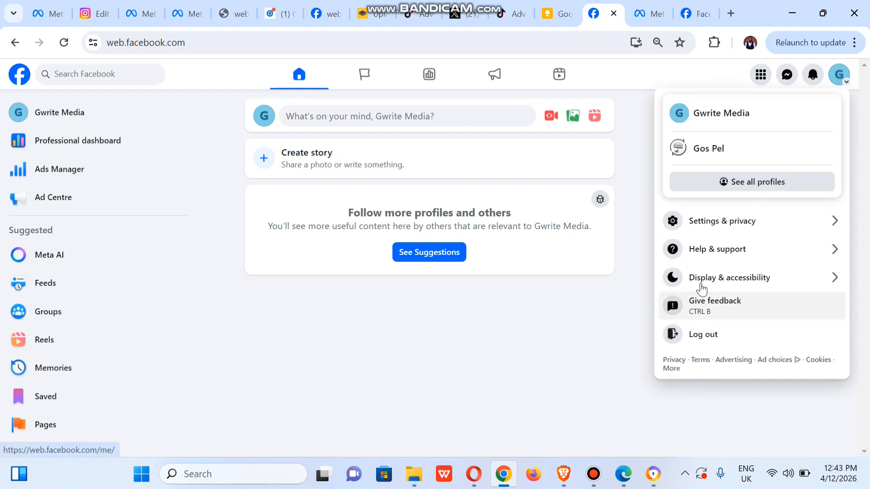
{"action": "left_click", "coordinate": [709, 221]}
{"action": "left_click", "coordinate": [707, 123]}
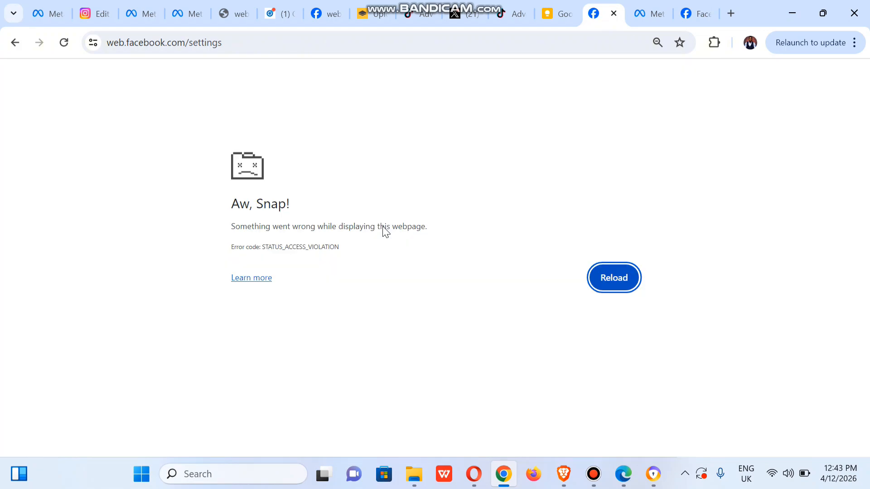
Reload the crashed settings page and open Page setup > Page access for Gwrite Media.
{"action": "left_click", "coordinate": [64, 44]}
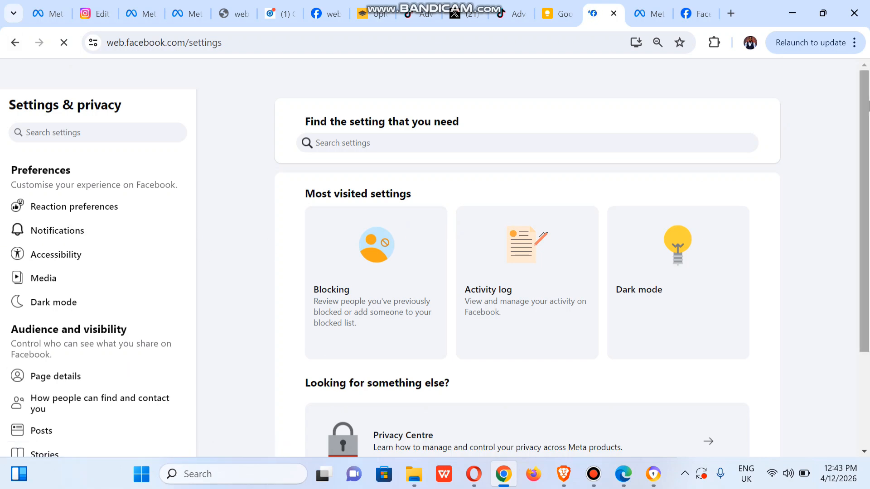
{"action": "scroll", "coordinate": [864, 268], "scroll_direction": "down", "scroll_amount": 3}
{"action": "left_click_drag", "start_coordinate": [190, 192], "coordinate": [200, 262]}
{"action": "left_click", "coordinate": [41, 290]}
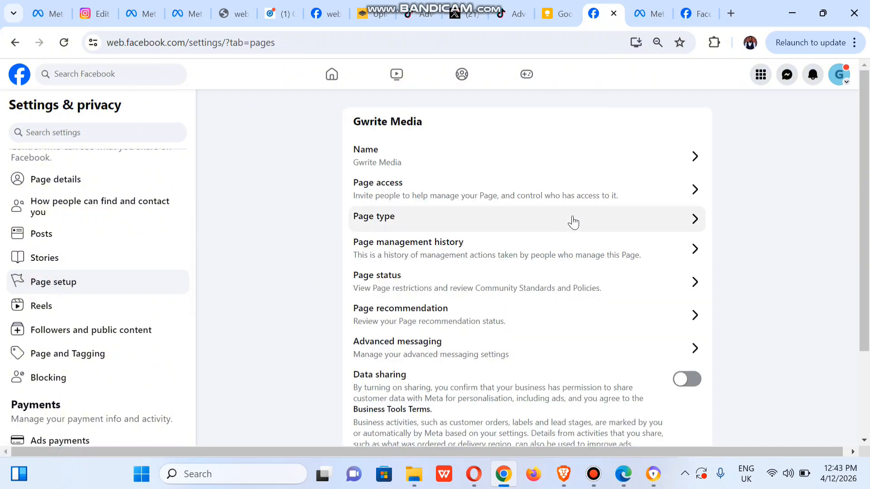
{"action": "left_click", "coordinate": [526, 194]}
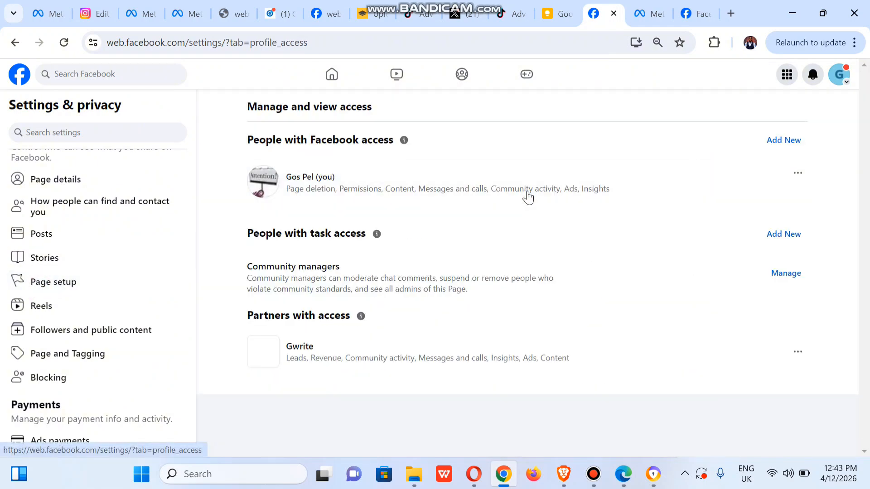
Invite the searched-for person with full control of Gwrite Media, confirming with the account password.
{"action": "left_click", "coordinate": [779, 141]}
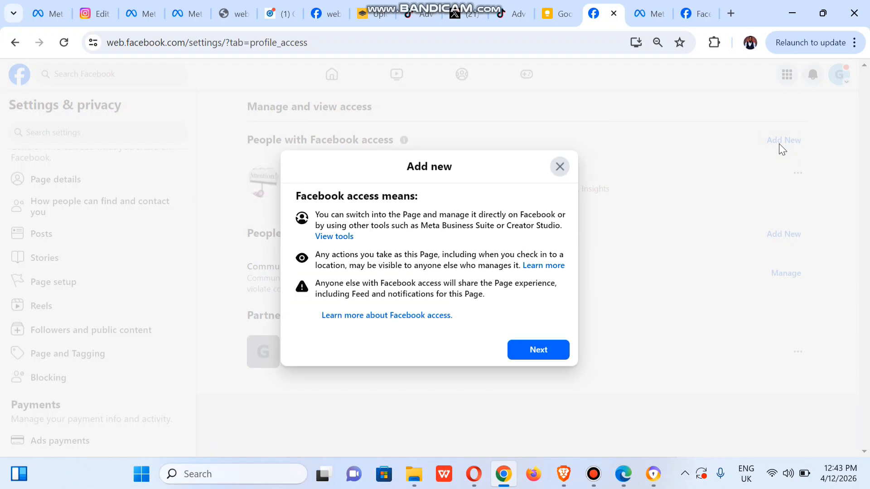
{"action": "left_click", "coordinate": [529, 357]}
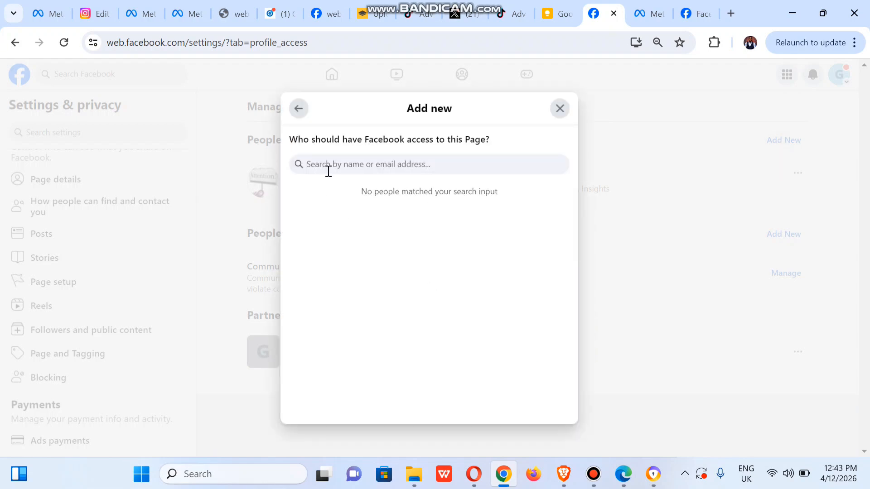
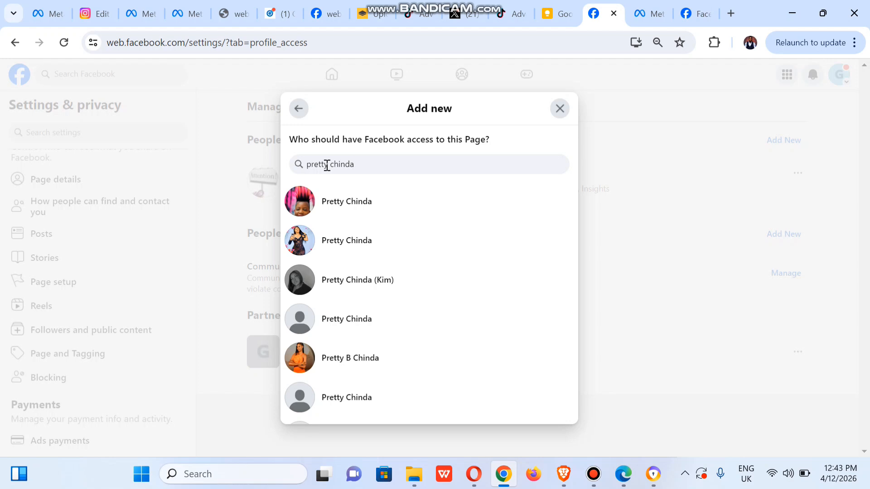
{"action": "left_click", "coordinate": [393, 280]}
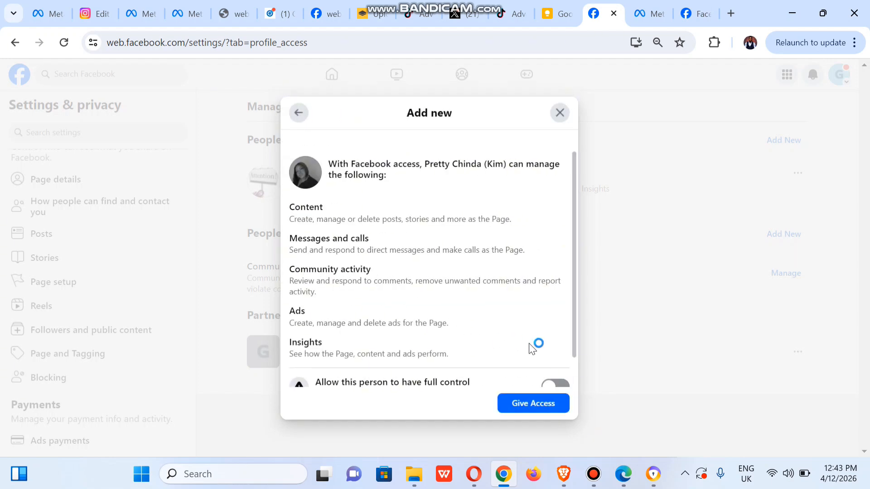
{"action": "left_click_drag", "start_coordinate": [576, 337], "coordinate": [580, 391]}
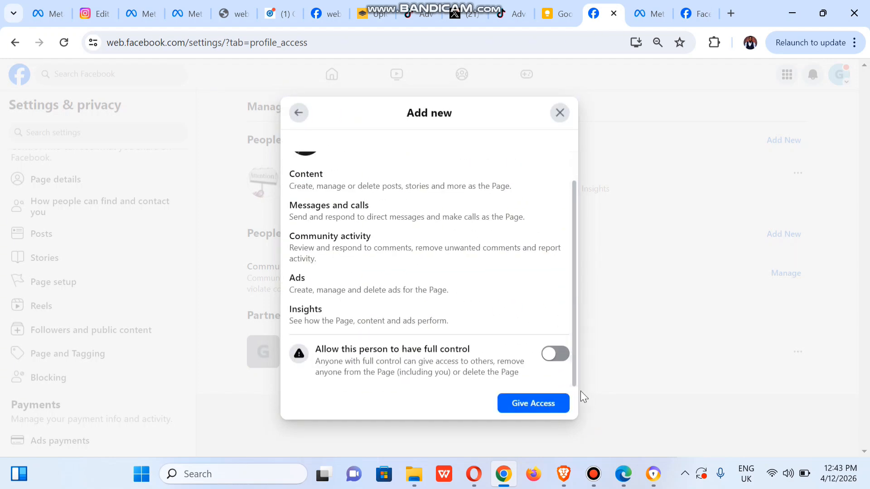
{"action": "left_click", "coordinate": [562, 358]}
{"action": "left_click", "coordinate": [545, 403]}
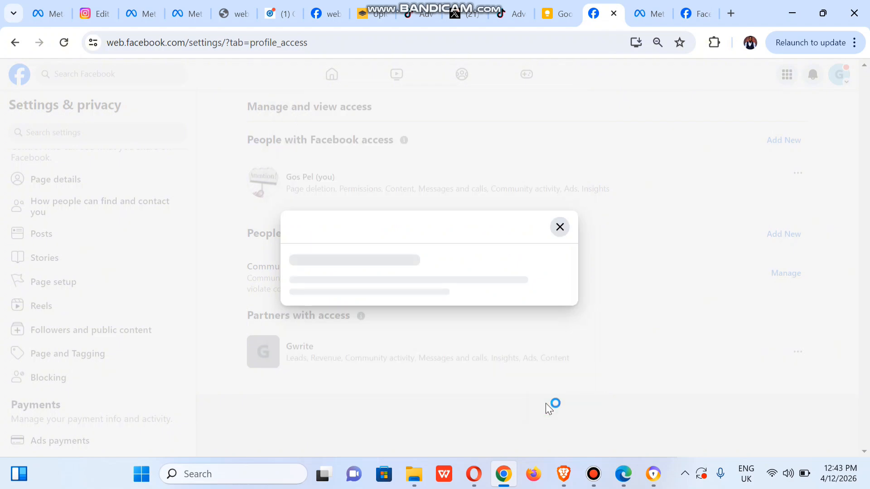
{"action": "left_click", "coordinate": [384, 267]}
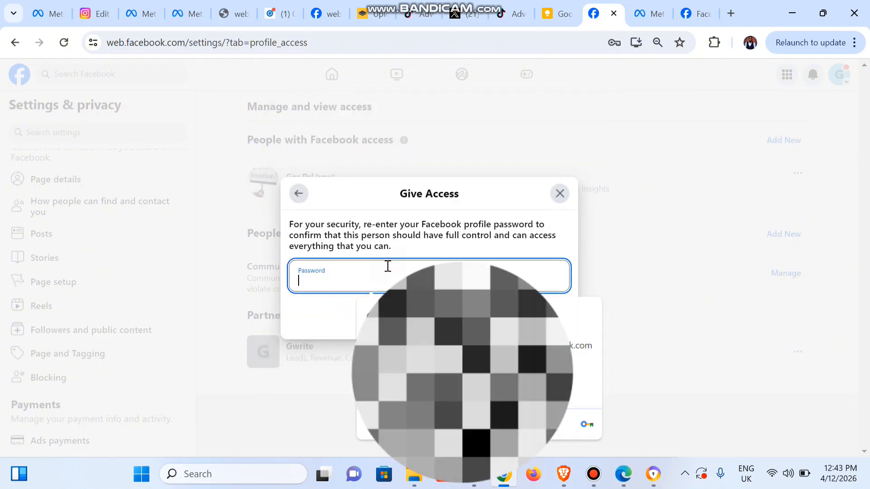
{"action": "type", "text": "•••"}
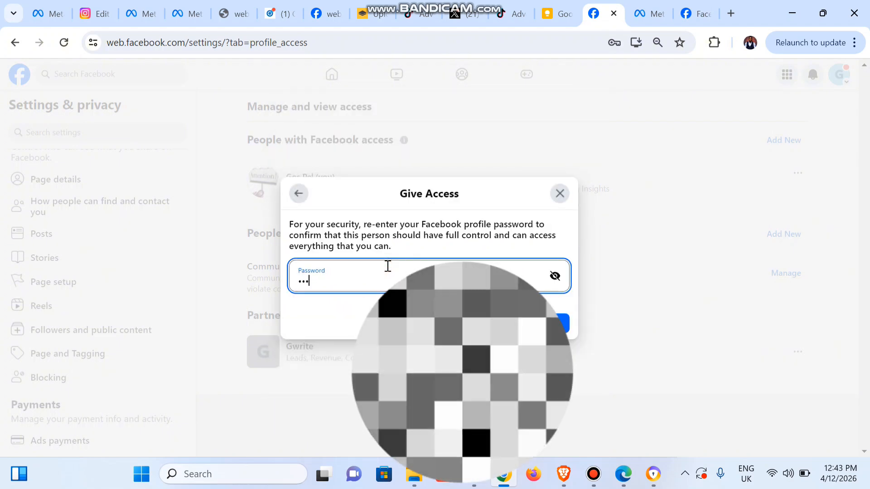
{"action": "type", "text": "•••••"}
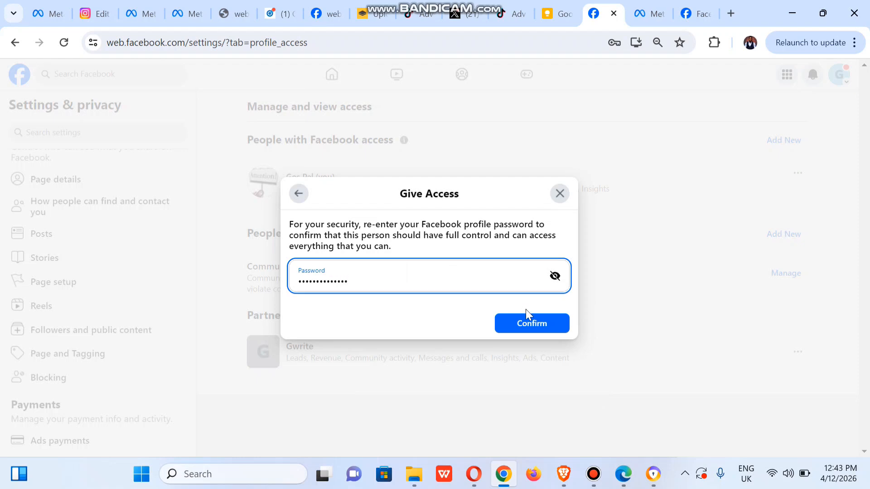
{"action": "left_click", "coordinate": [539, 325]}
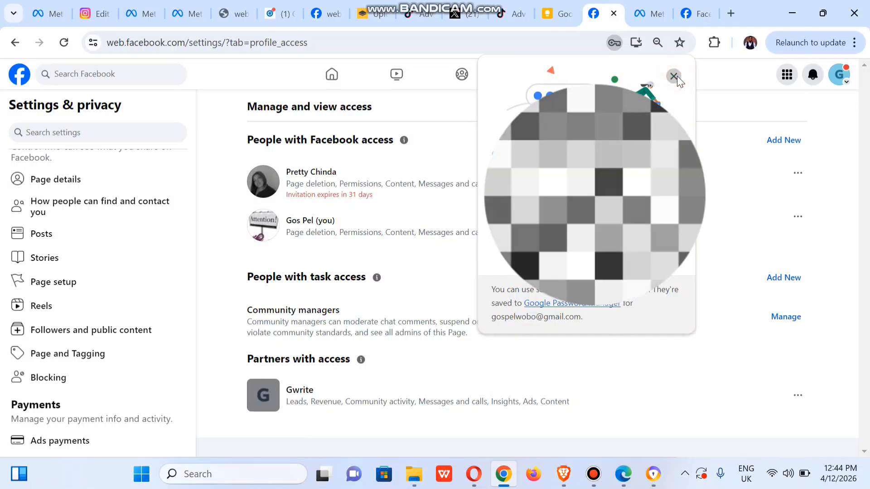
Dismiss Chrome's save-password prompt and bring up the Edge window with Business Settings > Pages.
{"action": "left_click", "coordinate": [674, 76]}
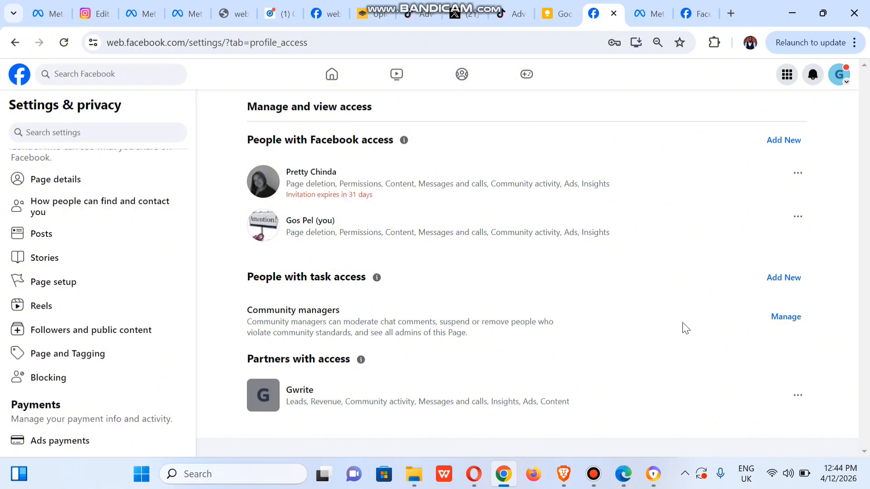
{"action": "mouse_move", "coordinate": [660, 476]}
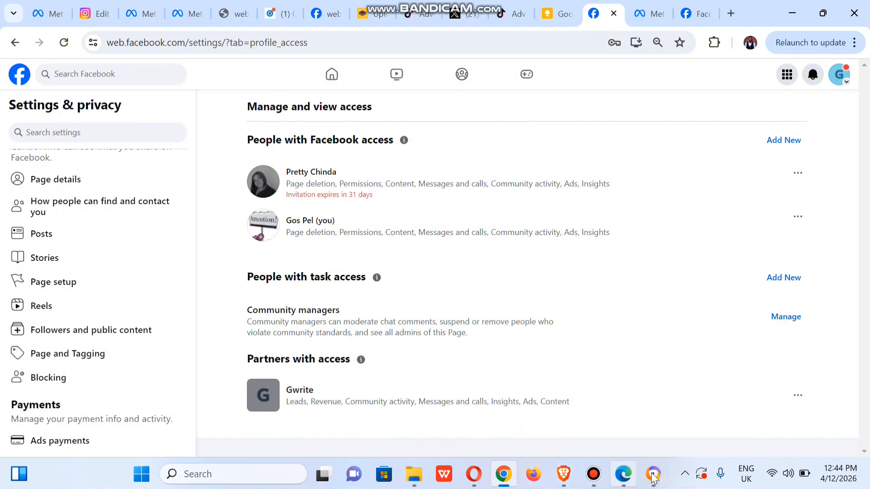
Open a new Edge tab, then return to the Facebook Page access settings in Chrome.
{"action": "left_click", "coordinate": [624, 474]}
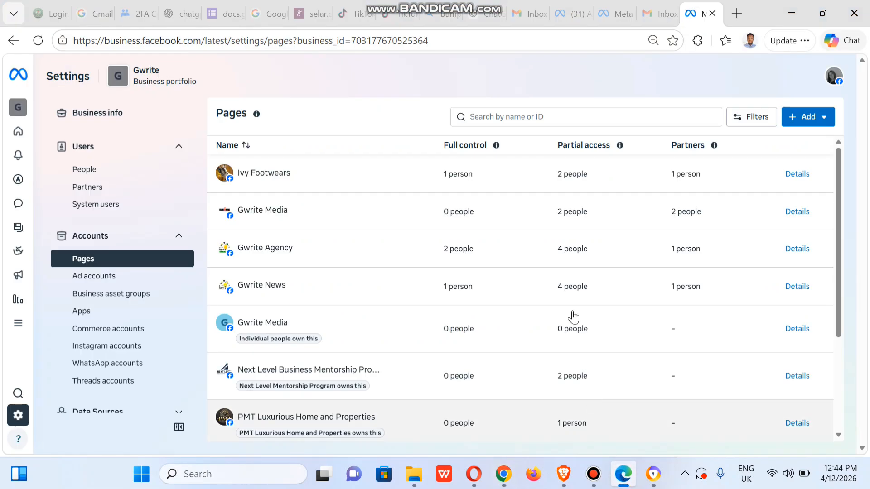
{"action": "left_click", "coordinate": [737, 13]}
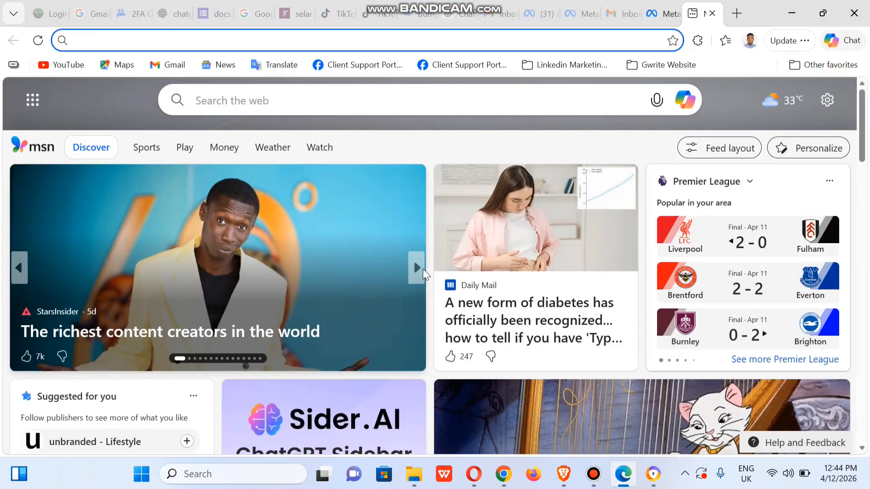
{"action": "left_click", "coordinate": [423, 268]}
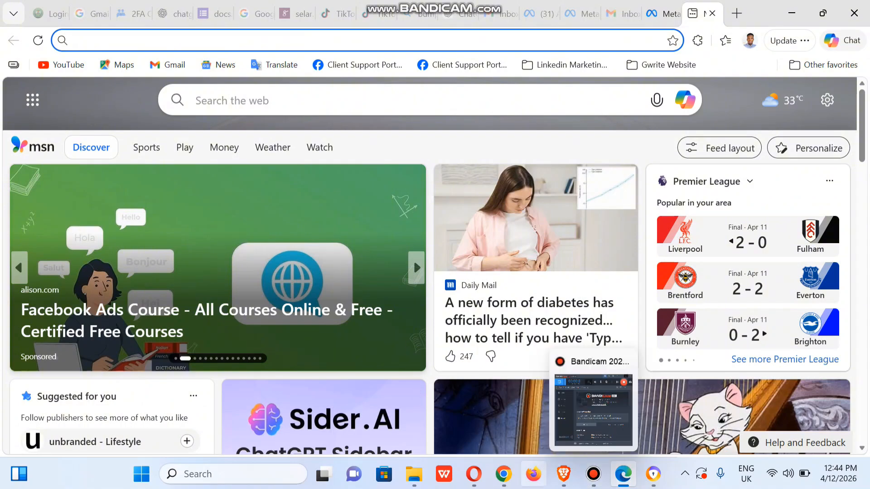
{"action": "mouse_move", "coordinate": [503, 473]}
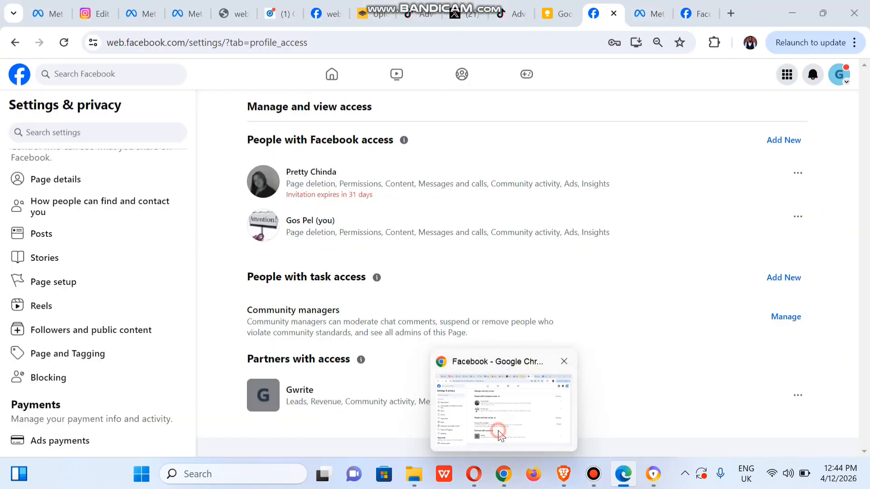
{"action": "left_click", "coordinate": [501, 431]}
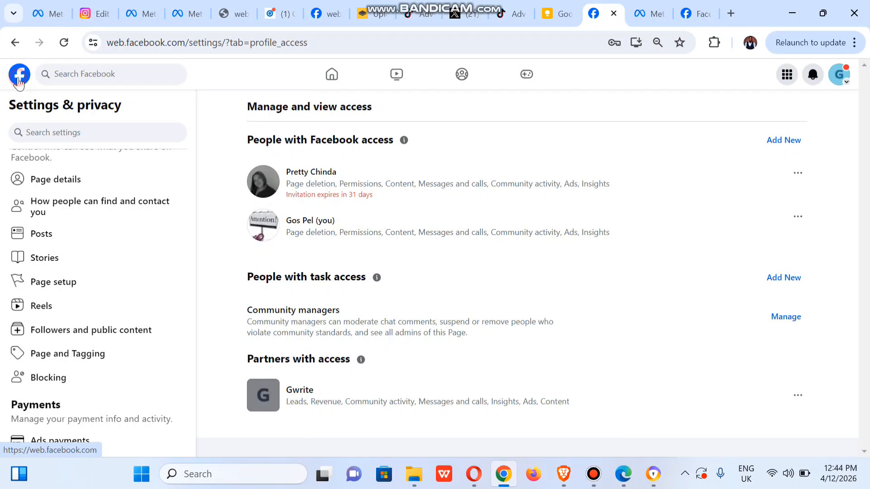
Open the Gwrite Media Page from the home feed, select its address, then switch back to the other browser.
{"action": "left_click", "coordinate": [19, 82]}
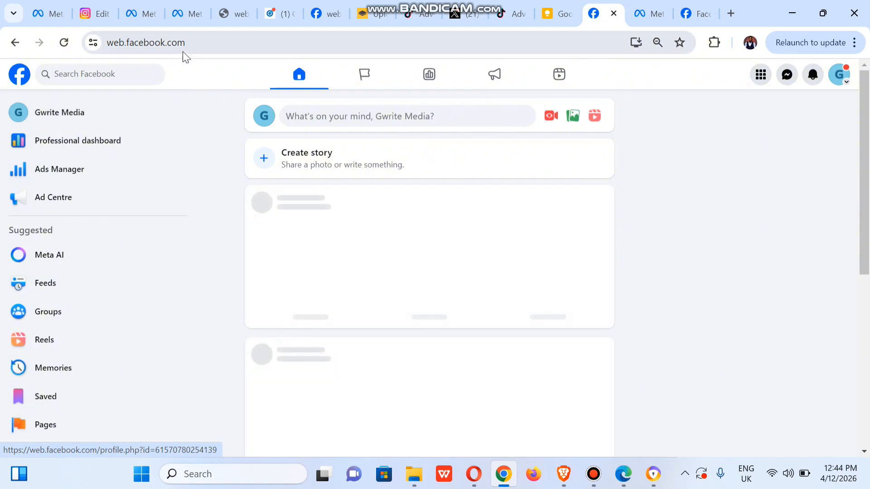
{"action": "left_click", "coordinate": [69, 117]}
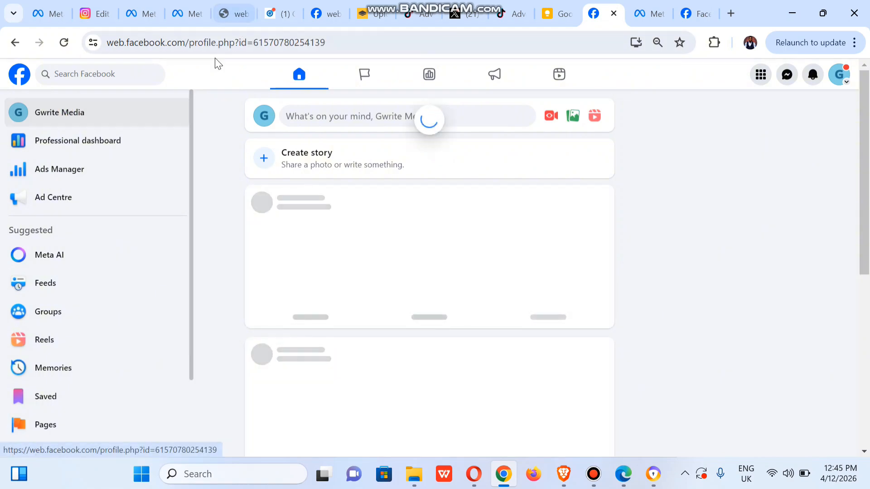
{"action": "left_click", "coordinate": [309, 42]}
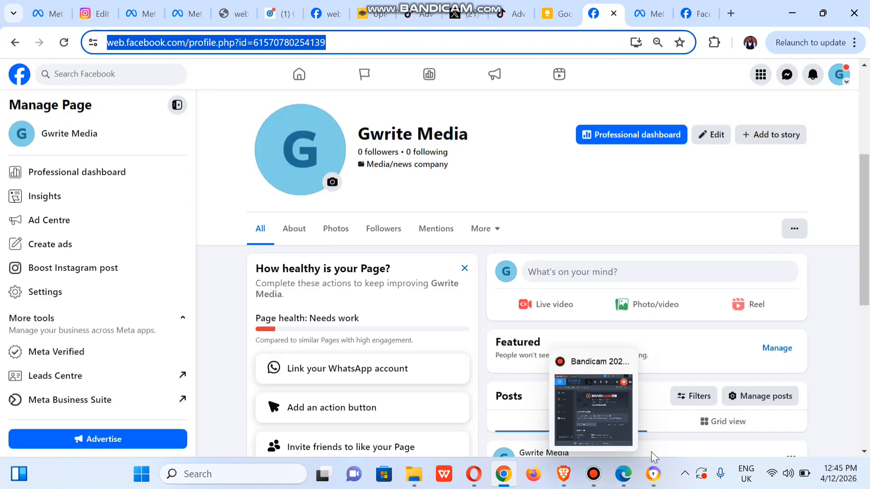
{"action": "left_click", "coordinate": [653, 474]}
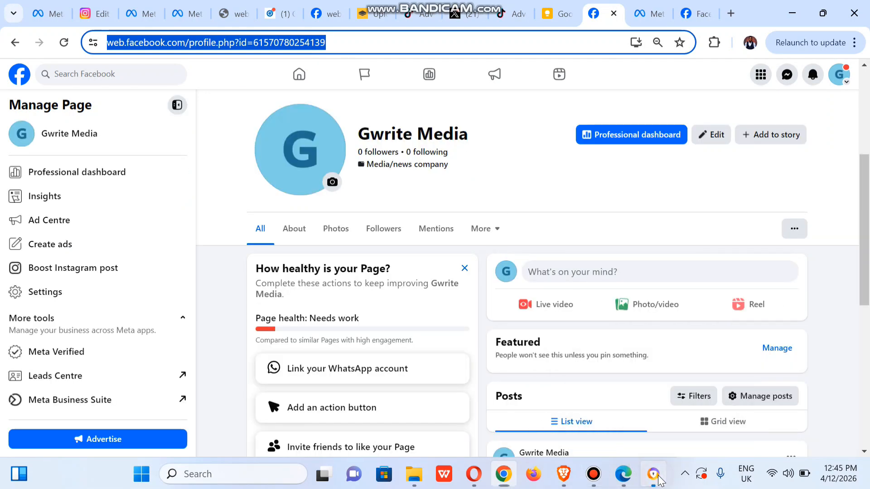
{"action": "left_click", "coordinate": [625, 476]}
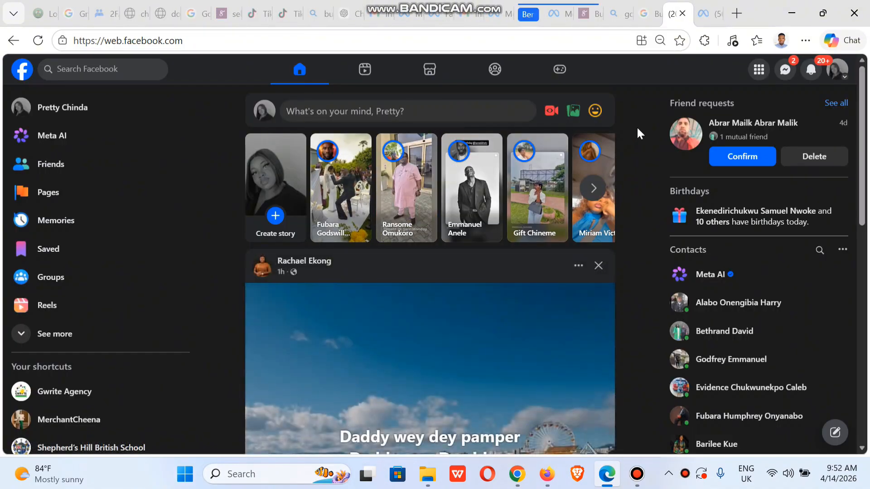
Open the Gwrite Media invite-to-manage notification to its Review Invite banner, then start a new tab.
{"action": "left_click", "coordinate": [812, 73]}
{"action": "scroll", "coordinate": [845, 376], "scroll_direction": "down", "scroll_amount": 5}
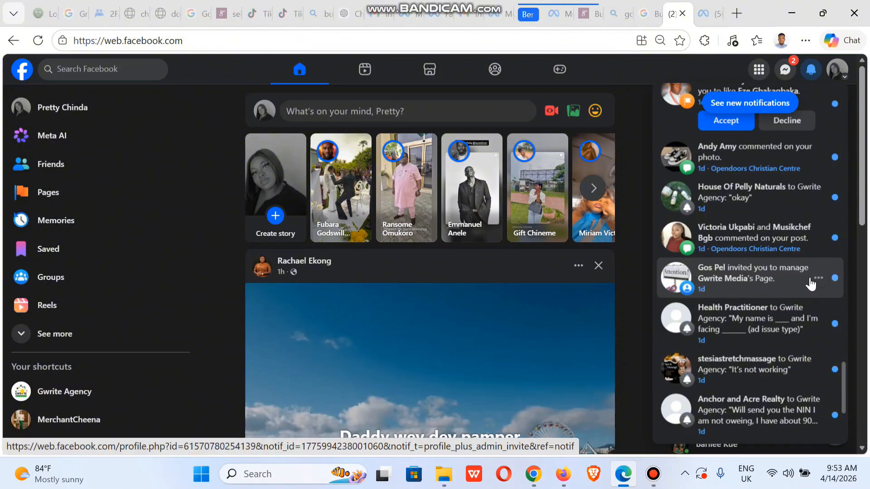
{"action": "left_click", "coordinate": [760, 276]}
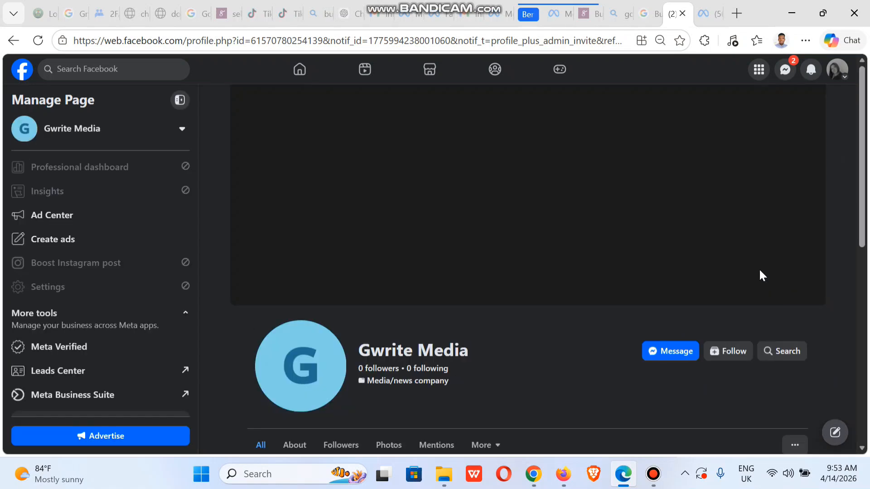
{"action": "scroll", "coordinate": [856, 285], "scroll_direction": "down", "scroll_amount": 3}
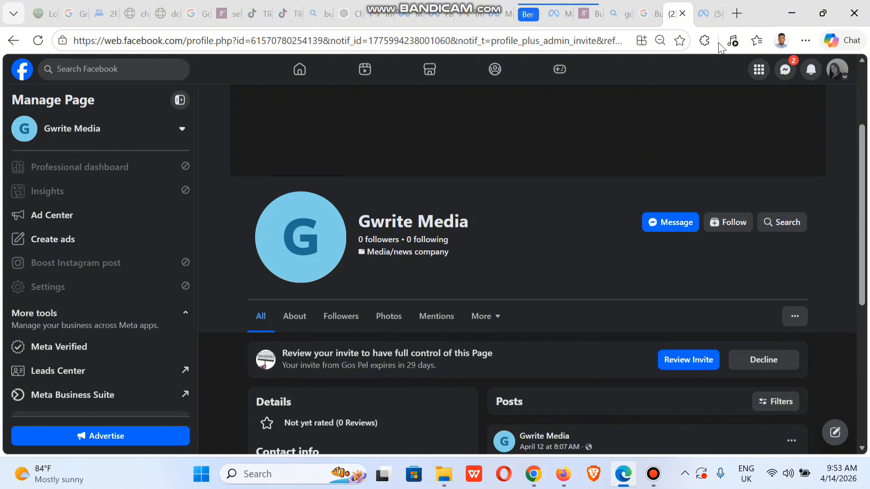
{"action": "left_click", "coordinate": [731, 17]}
{"action": "left_click", "coordinate": [730, 19]}
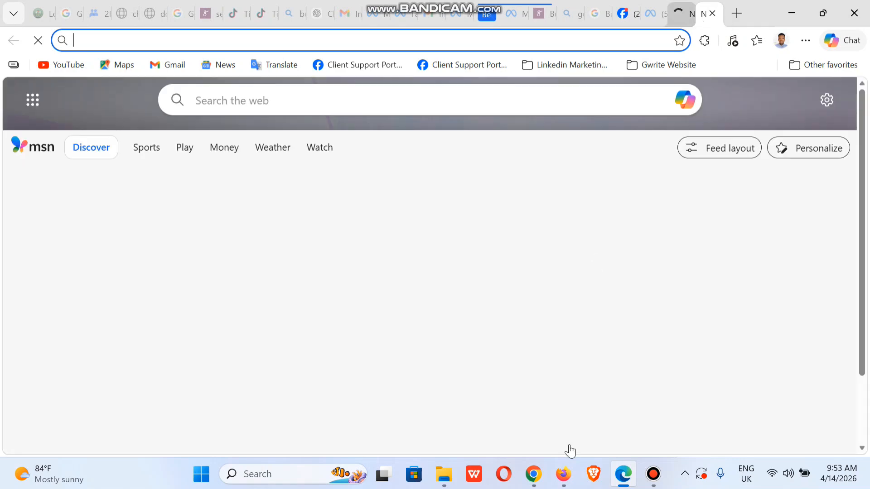
In Firefox, act as Gwrite Media, open its Page and copy the Page's web address.
{"action": "key", "text": "alt+Tab"}
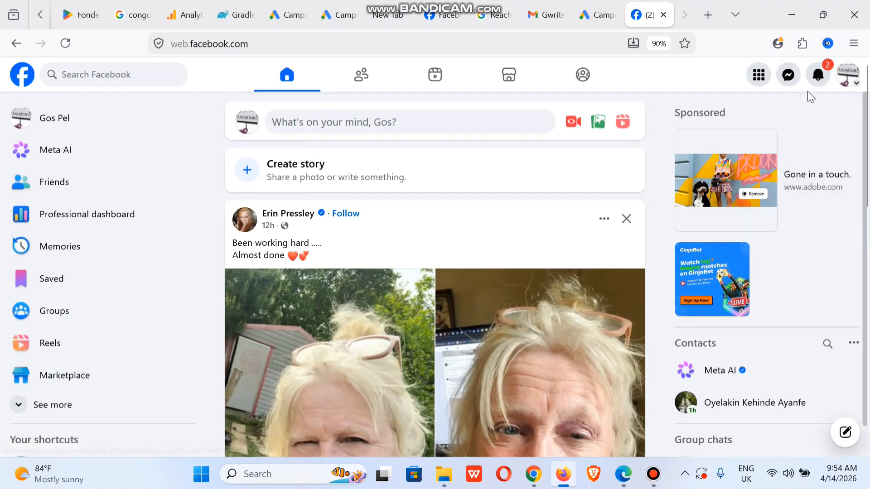
{"action": "left_click", "coordinate": [845, 81]}
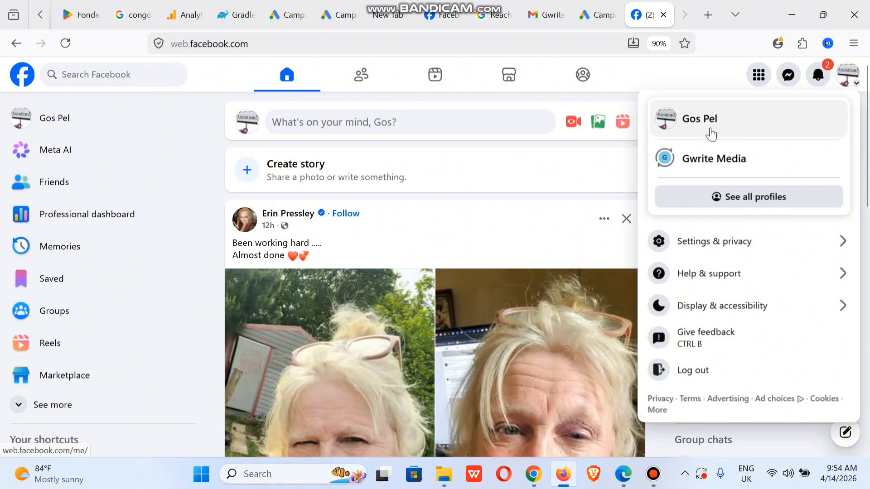
{"action": "left_click", "coordinate": [720, 170]}
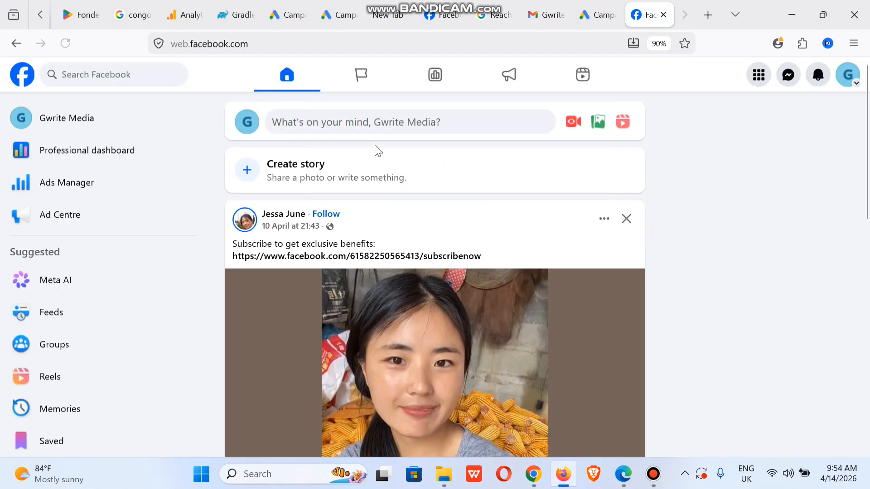
{"action": "left_click", "coordinate": [98, 116]}
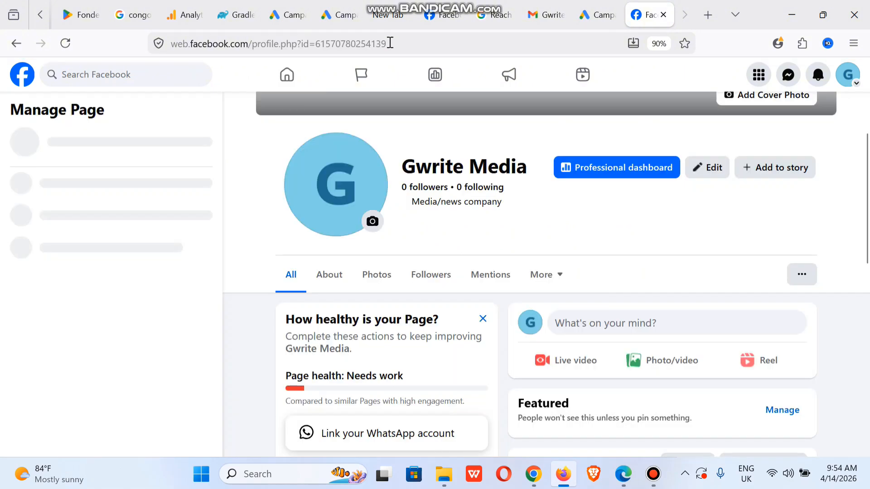
{"action": "left_click", "coordinate": [389, 43]}
{"action": "key", "text": "ctrl+c"}
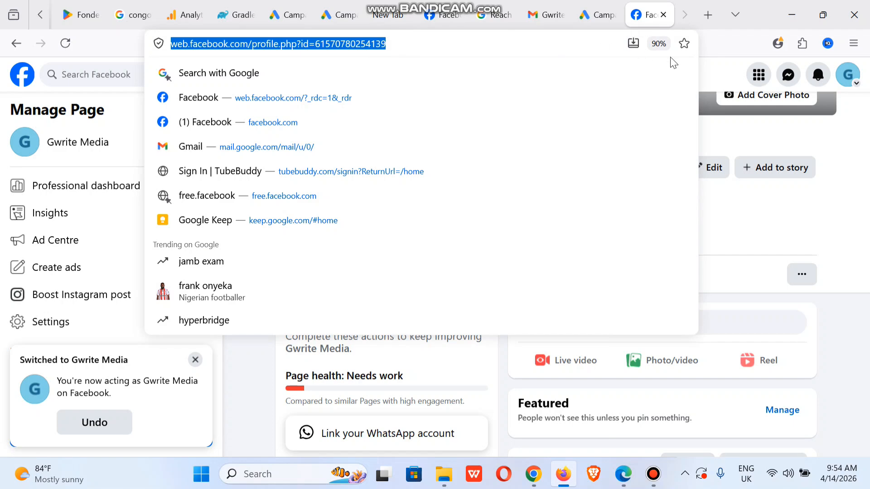
{"action": "left_click", "coordinate": [711, 72]}
Load the copied Gwrite Media Page address in the other browser's new tab.
{"action": "left_click", "coordinate": [791, 7]}
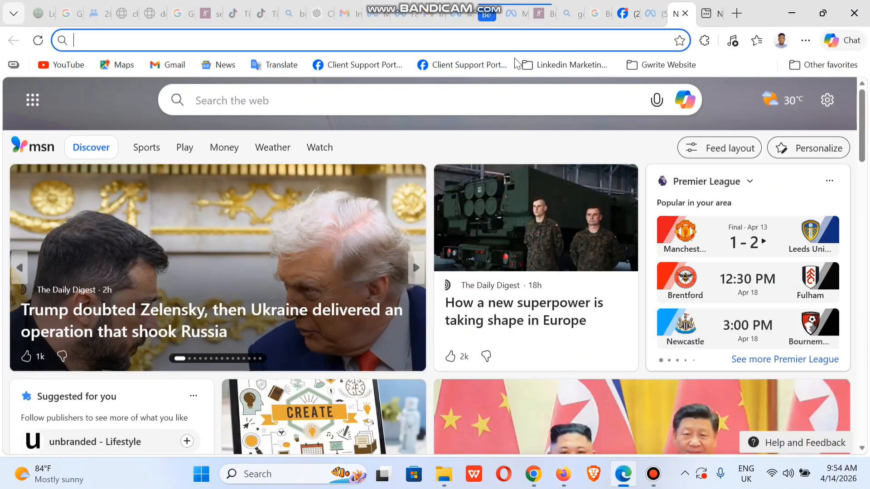
{"action": "key", "text": "ctrl+v"}
{"action": "key", "text": "Return"}
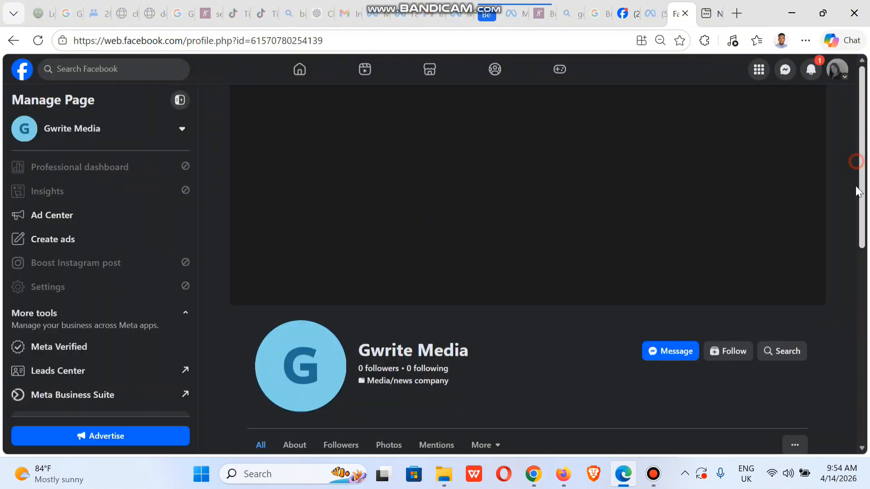
{"action": "scroll", "coordinate": [856, 188], "scroll_direction": "down", "scroll_amount": 5}
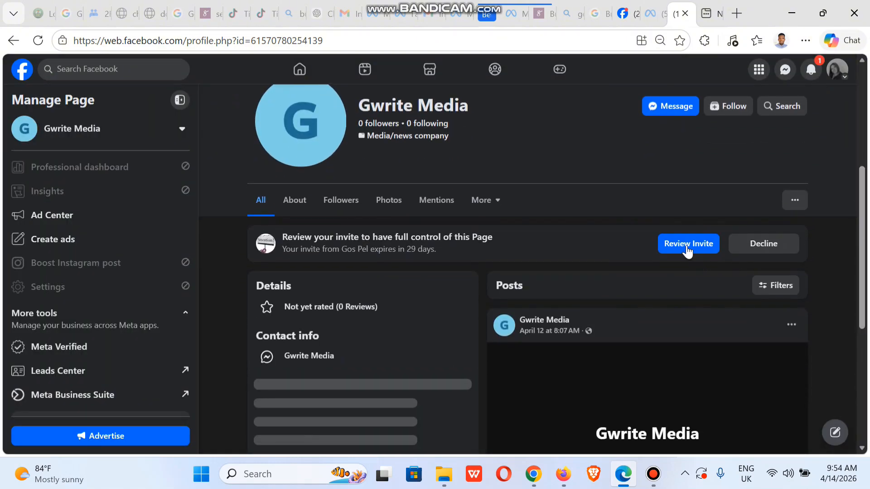
Review and accept the full-control invite for Gwrite Media, choose Not Now, and refresh.
{"action": "left_click", "coordinate": [623, 16]}
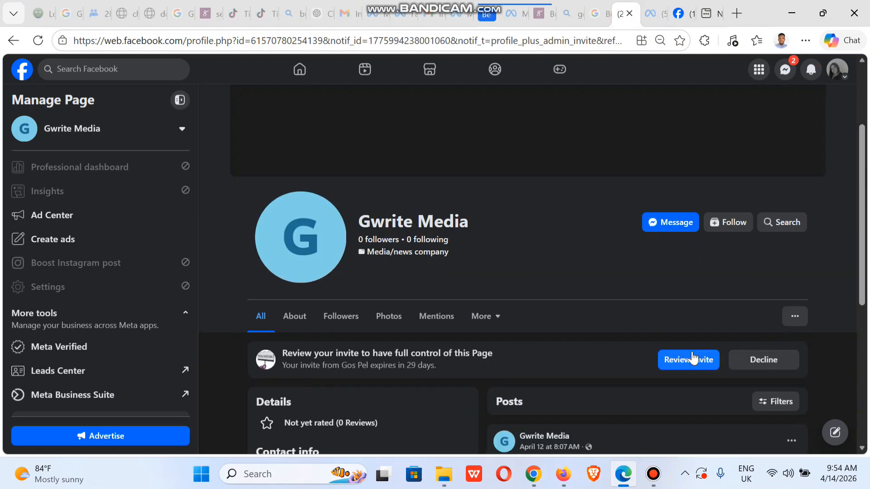
{"action": "left_click", "coordinate": [675, 364]}
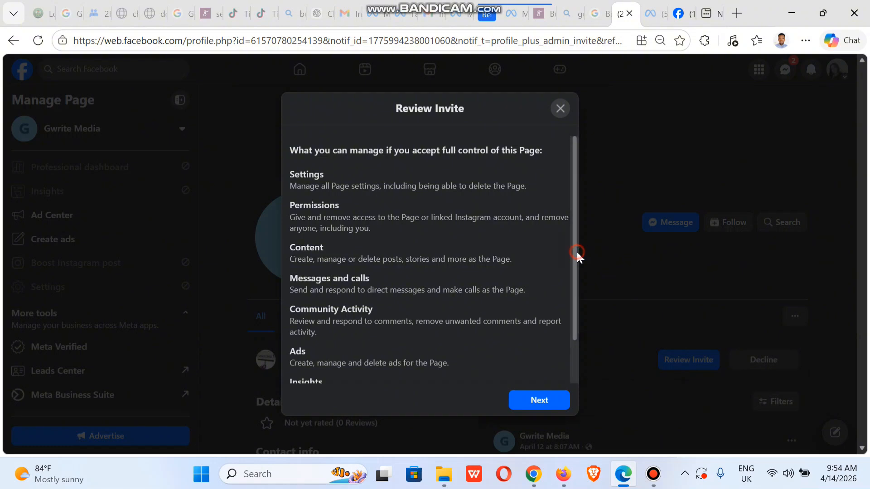
{"action": "scroll", "coordinate": [577, 252], "scroll_direction": "down", "scroll_amount": 2}
{"action": "left_click", "coordinate": [532, 405]}
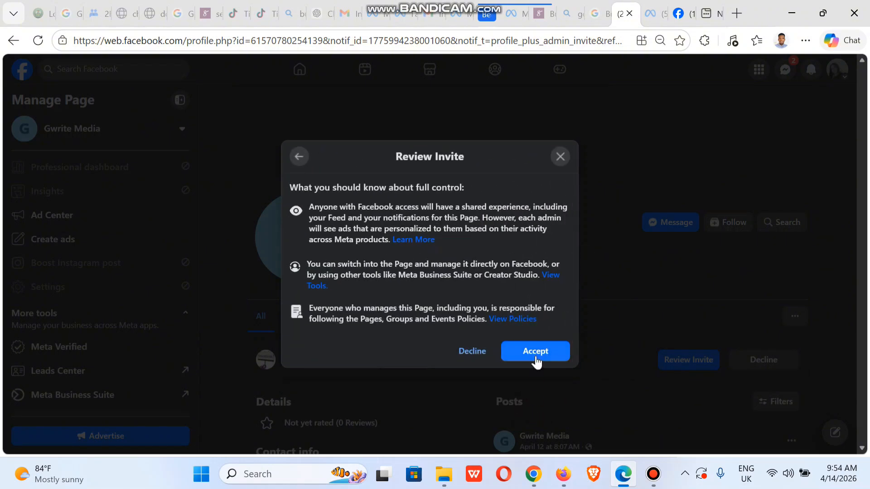
{"action": "left_click", "coordinate": [534, 352]}
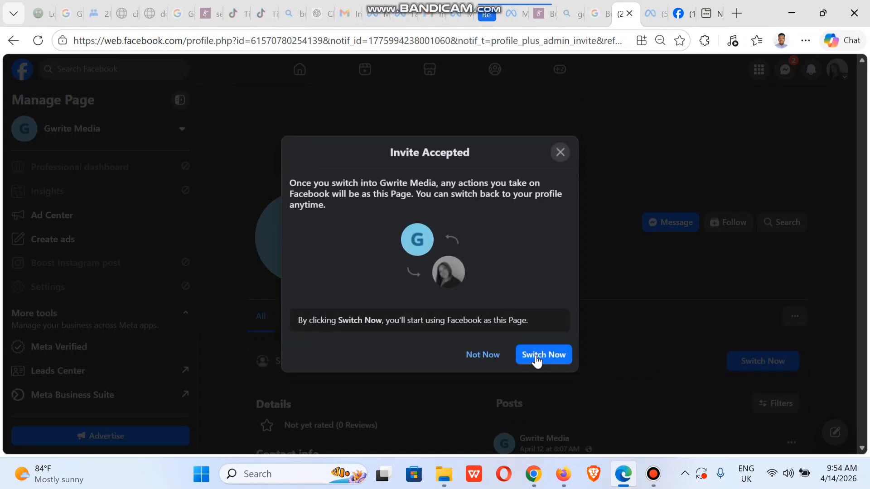
{"action": "left_click", "coordinate": [496, 356]}
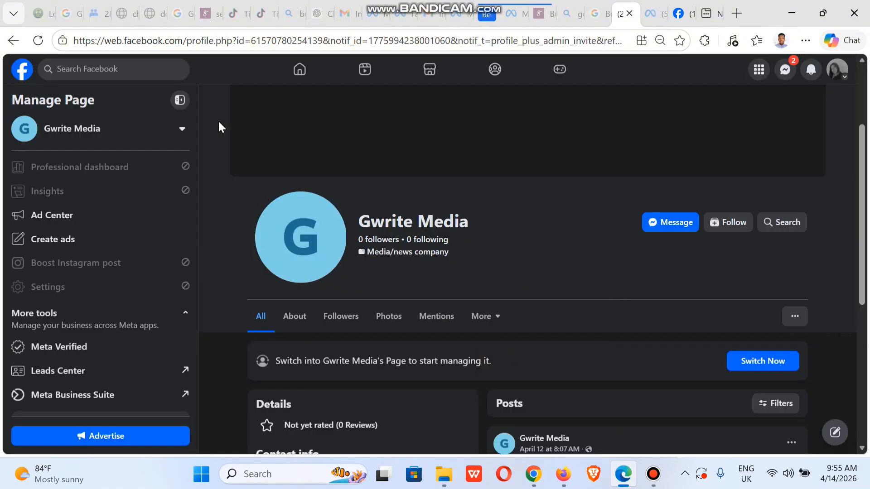
{"action": "left_click", "coordinate": [36, 43]}
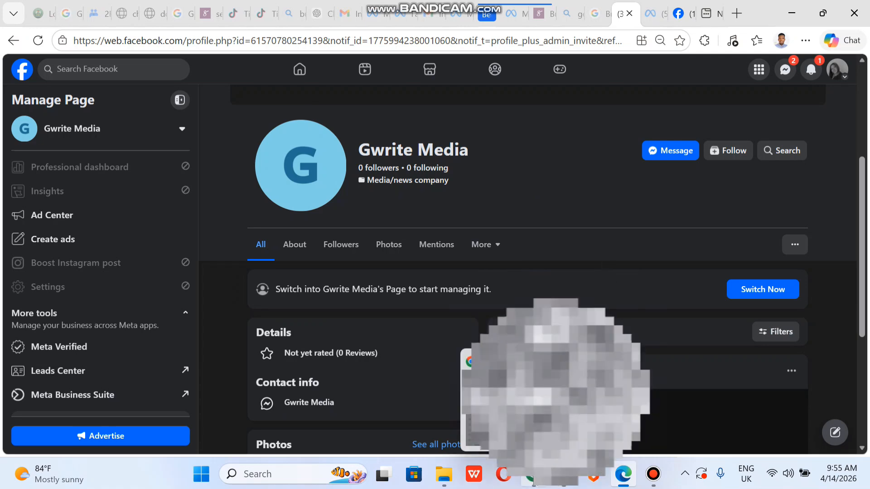
In Firefox, open Settings and go to Page setup > Page access for Gwrite Media.
{"action": "left_click", "coordinate": [565, 427]}
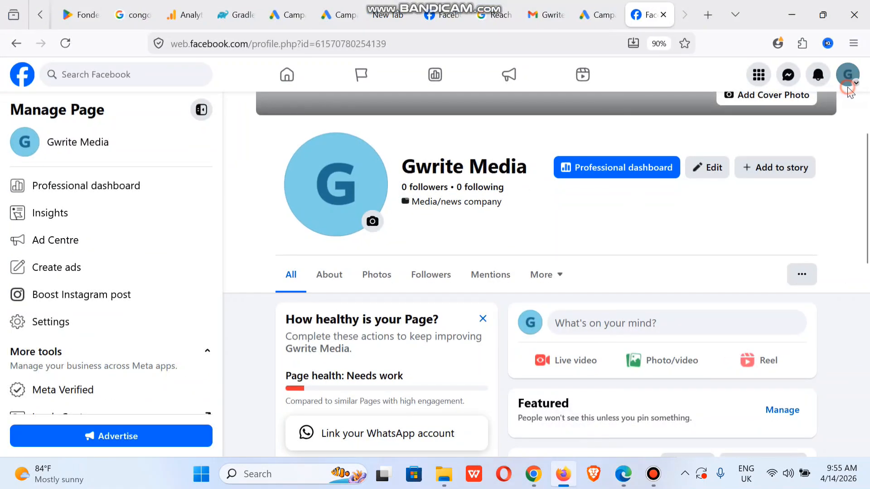
{"action": "left_click", "coordinate": [851, 90]}
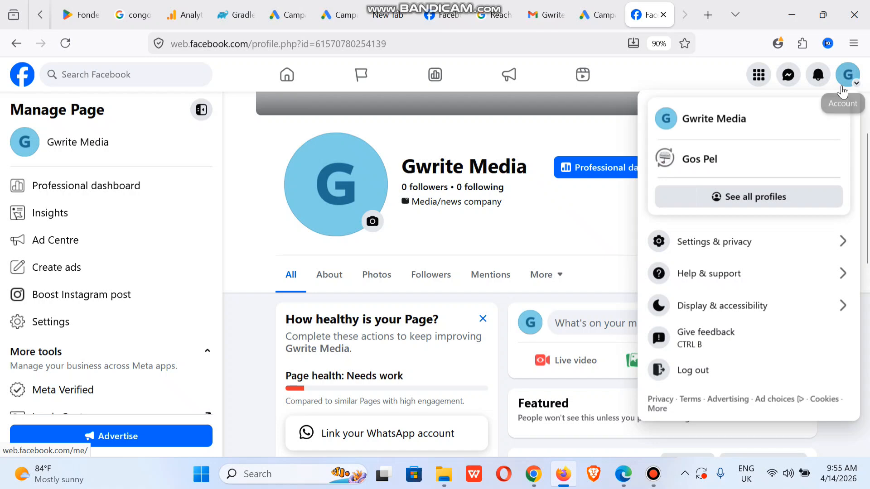
{"action": "left_click", "coordinate": [721, 250]}
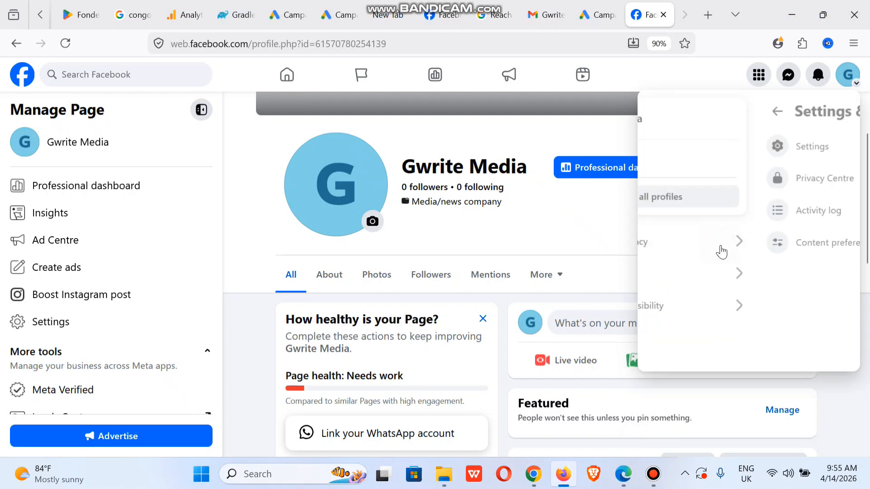
{"action": "left_click", "coordinate": [661, 145]}
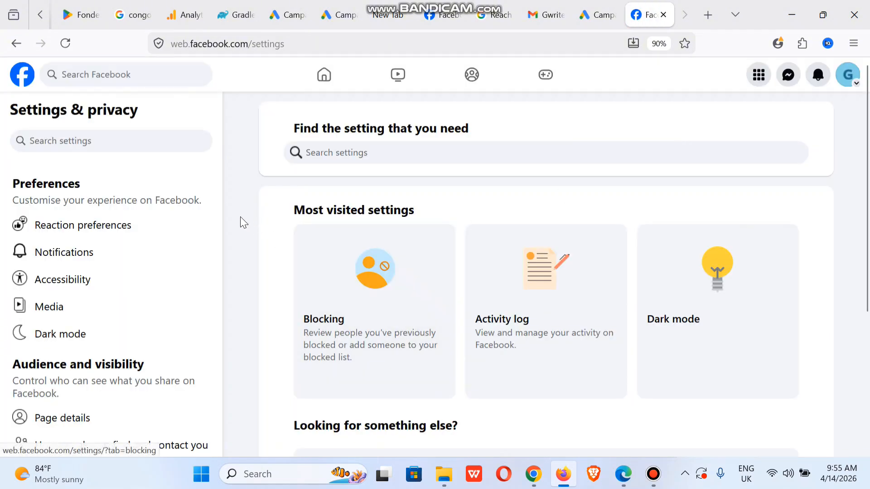
{"action": "left_click_drag", "start_coordinate": [216, 216], "coordinate": [214, 279]}
{"action": "scroll", "coordinate": [214, 286], "scroll_direction": "down", "scroll_amount": 1}
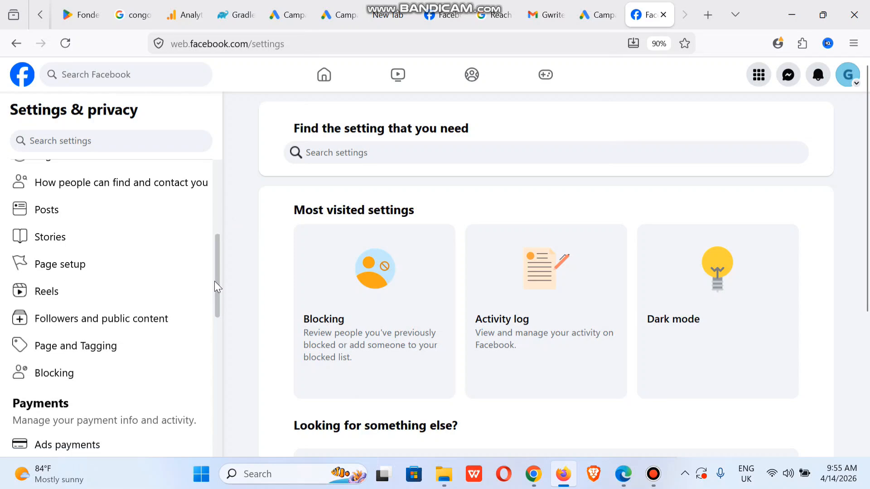
{"action": "left_click", "coordinate": [96, 273]}
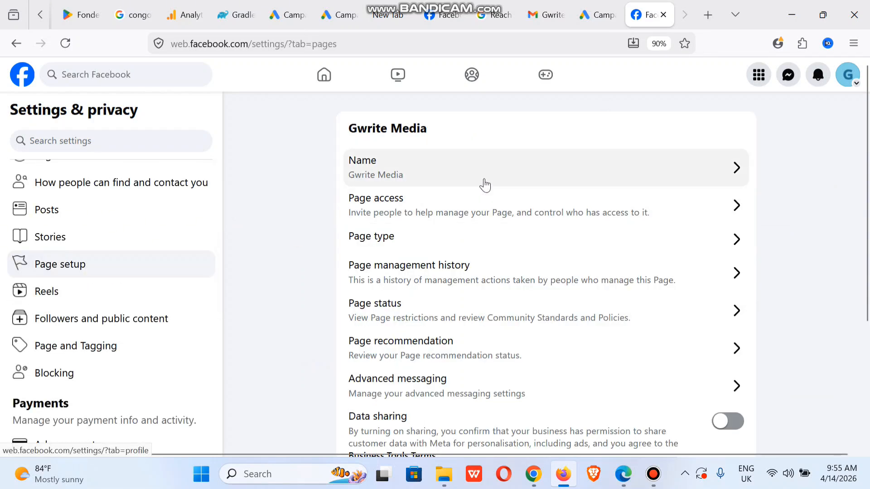
{"action": "left_click", "coordinate": [544, 211]}
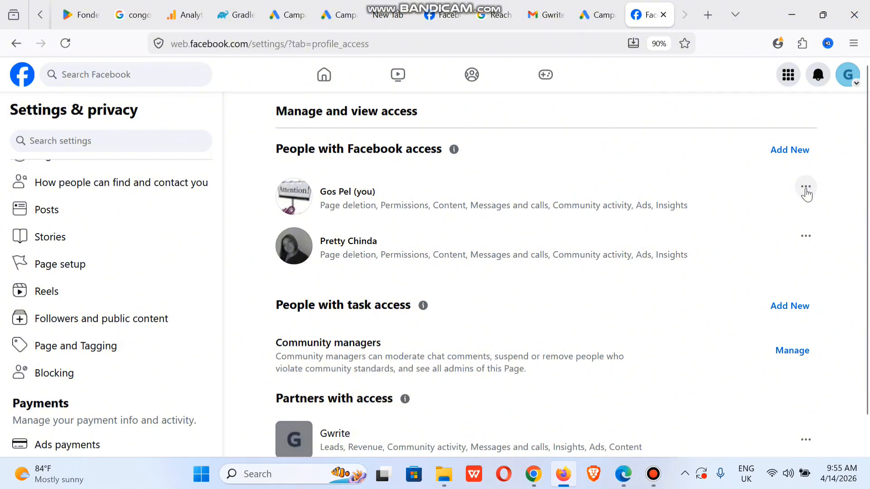
Check your own access details on the Gwrite Media Page, then close them.
{"action": "left_click", "coordinate": [806, 190]}
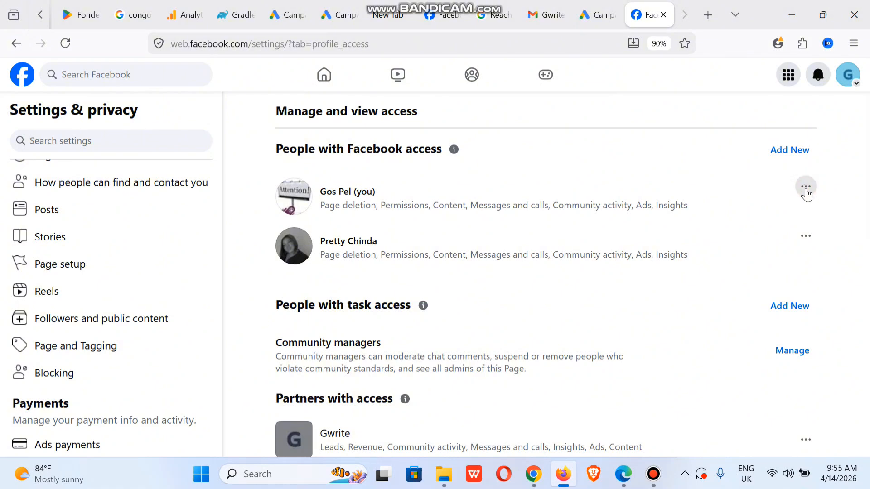
{"action": "left_click", "coordinate": [708, 198]}
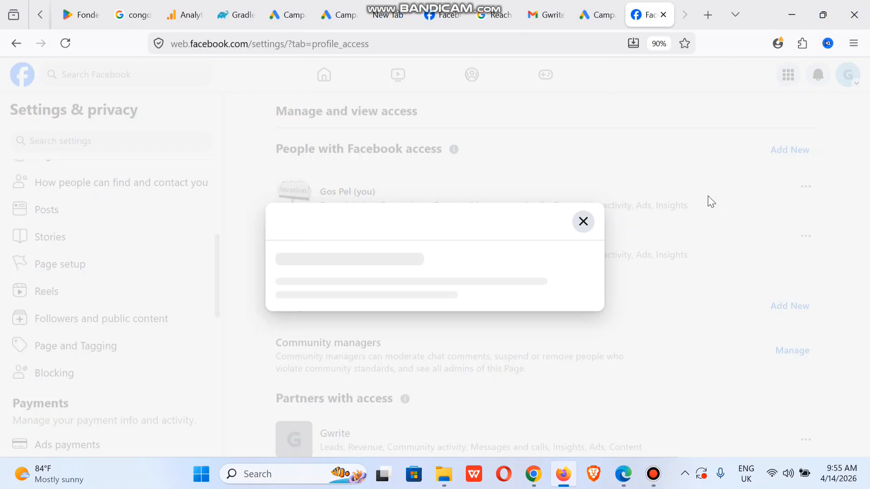
{"action": "left_click", "coordinate": [569, 113]}
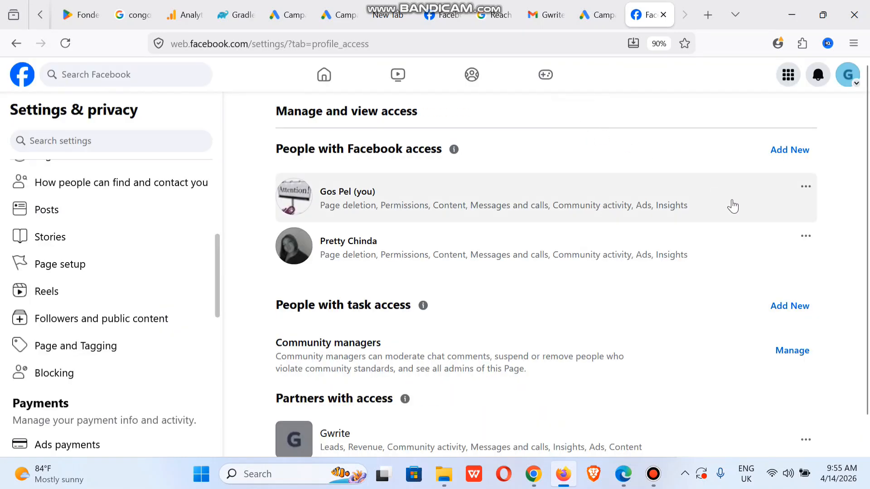
Remove your own access to the Gwrite Media Page, confirming with the account password.
{"action": "left_click", "coordinate": [805, 188]}
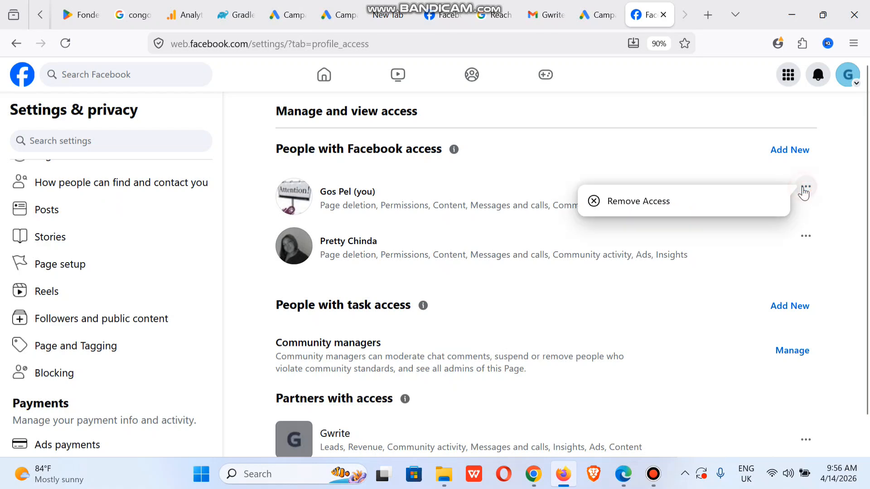
{"action": "left_click", "coordinate": [669, 200]}
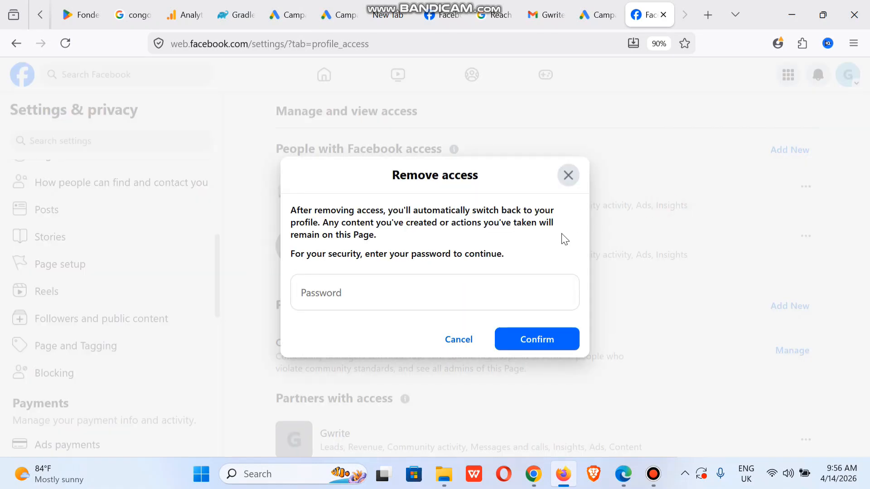
{"action": "left_click", "coordinate": [391, 292]}
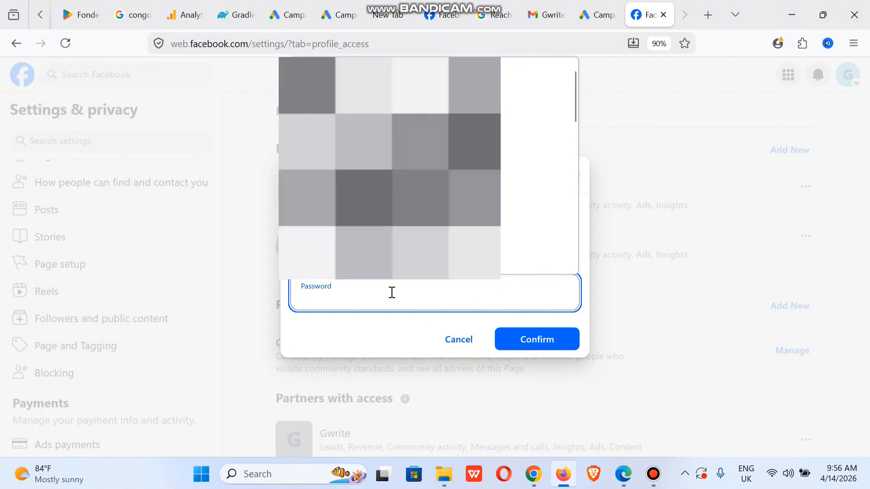
{"action": "type", "text": "•••••"}
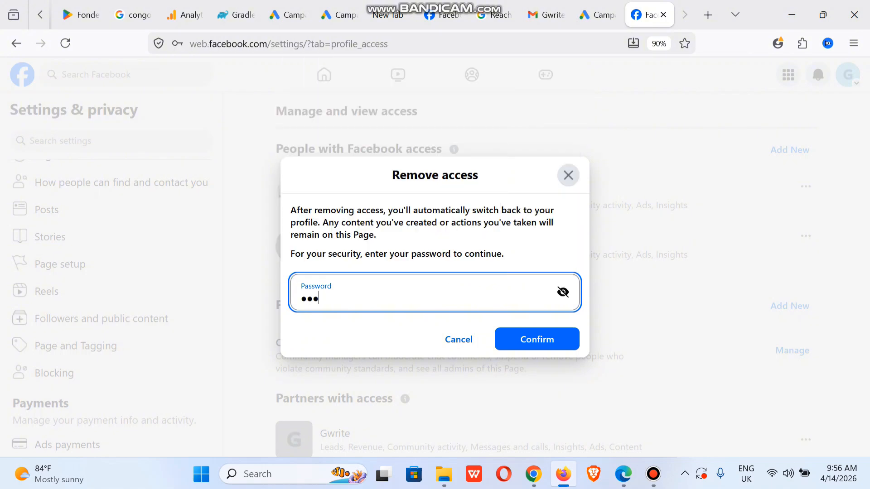
{"action": "type", "text": "•••••••••"}
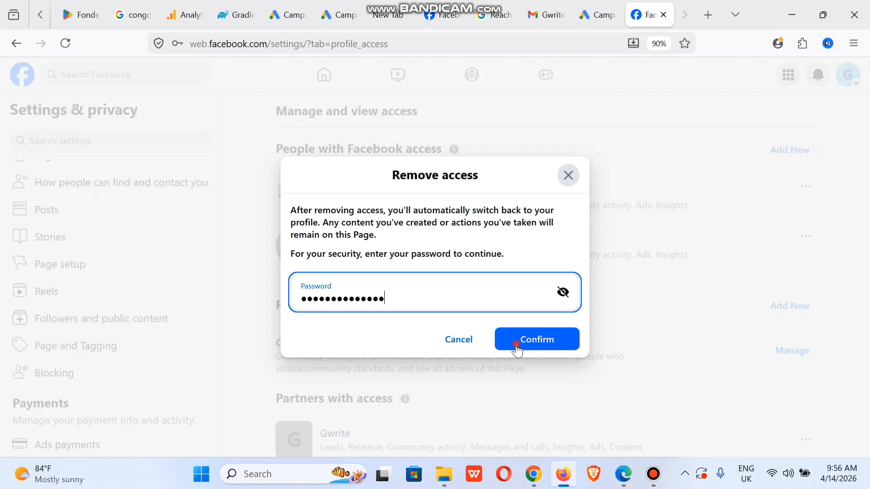
{"action": "left_click", "coordinate": [515, 346]}
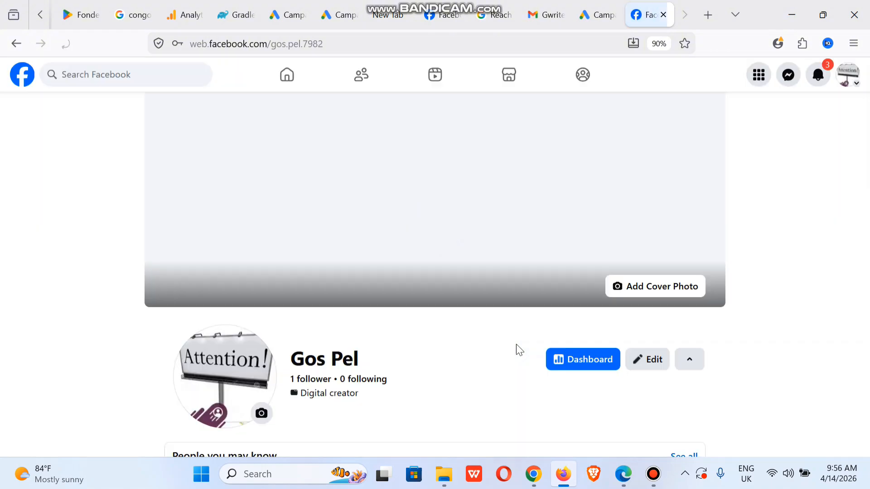
Switch to Edge and bring up the Ads Manager Campaigns list showing 288 campaigns.
{"action": "scroll", "coordinate": [516, 349], "scroll_direction": "down", "scroll_amount": 4}
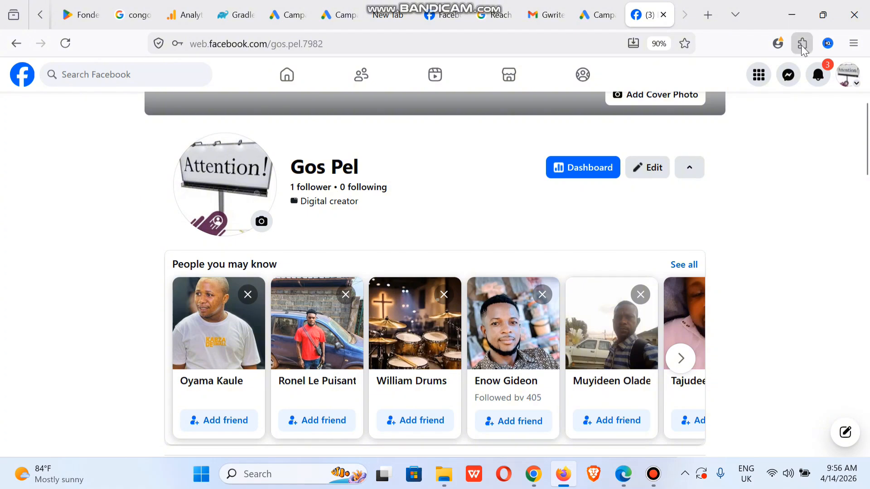
{"action": "left_click", "coordinate": [843, 86]}
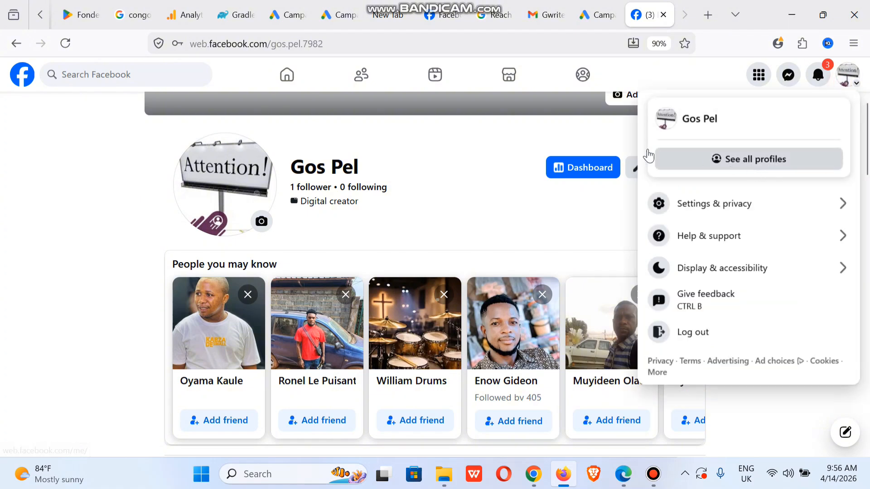
{"action": "left_click", "coordinate": [107, 153]}
{"action": "left_click", "coordinate": [624, 474]}
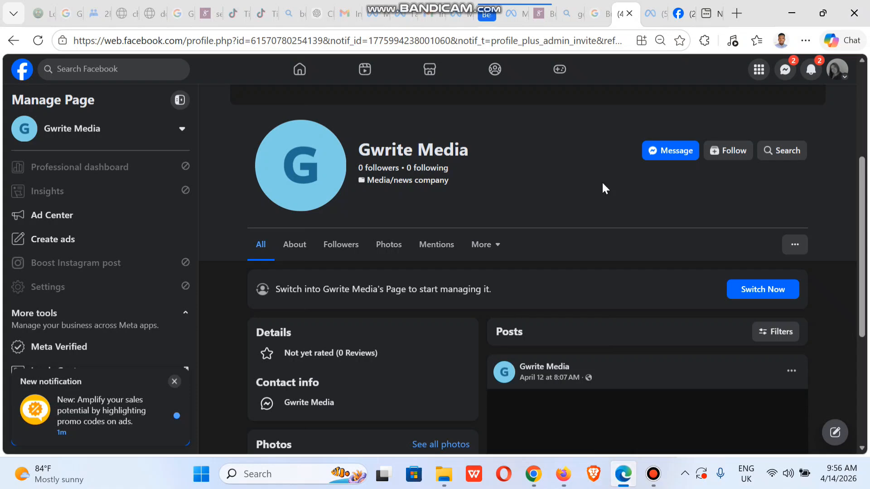
{"action": "mouse_move", "coordinate": [648, 20]}
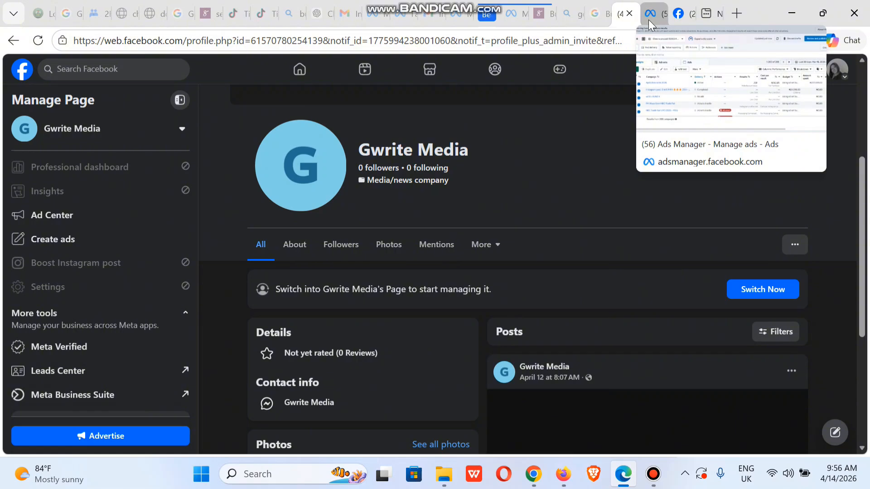
{"action": "left_click", "coordinate": [648, 20]}
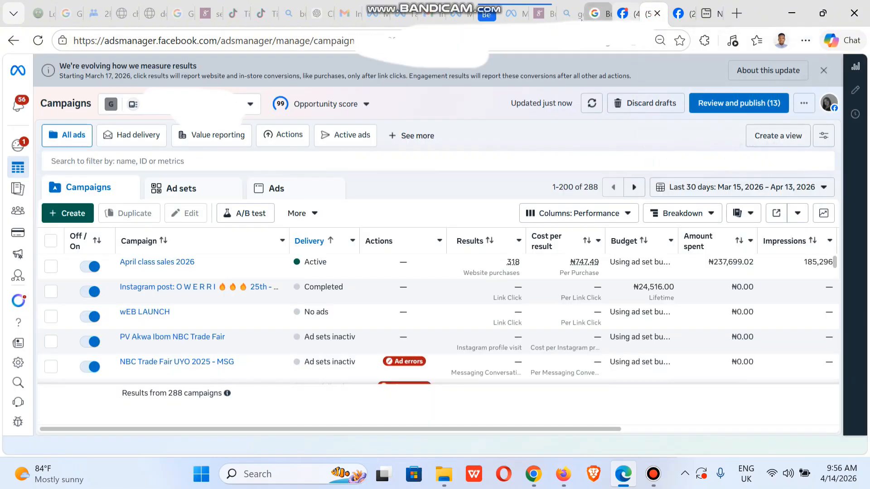
Show the Gwrite portfolio's full Pages list with the 'kar' search cleared, and open the Add options.
{"action": "left_click", "coordinate": [513, 15]}
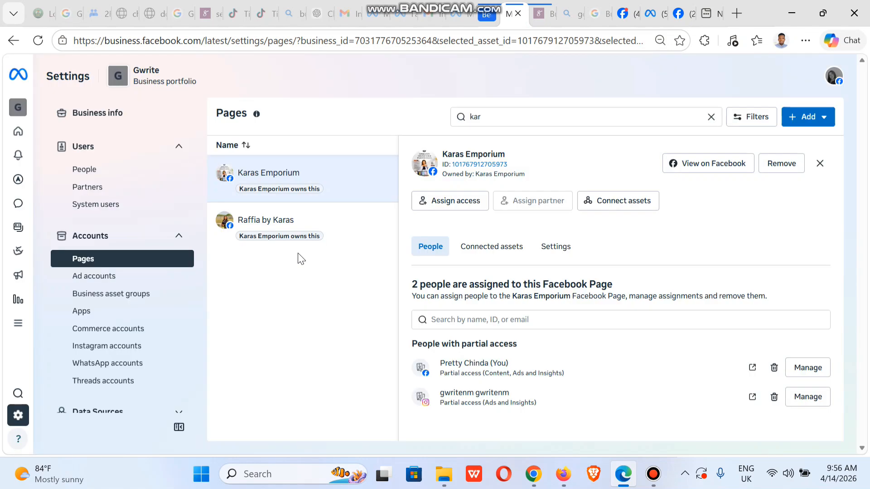
{"action": "left_click", "coordinate": [93, 256]}
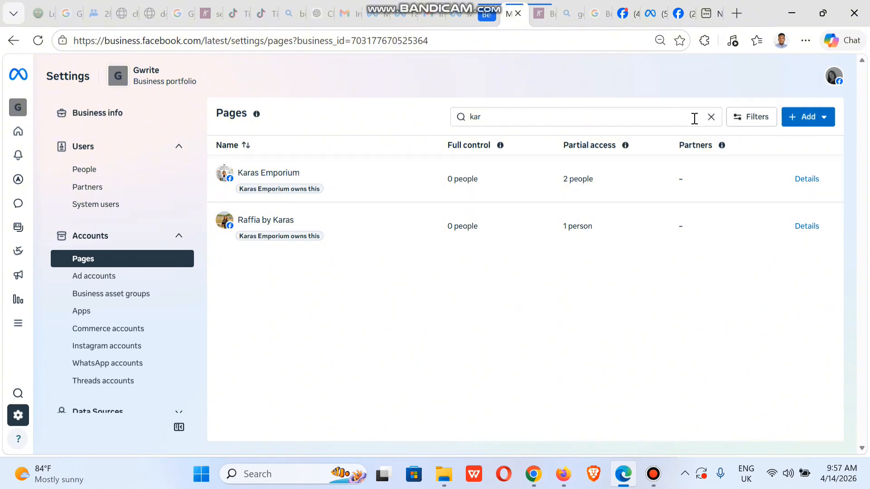
{"action": "left_click", "coordinate": [712, 117]}
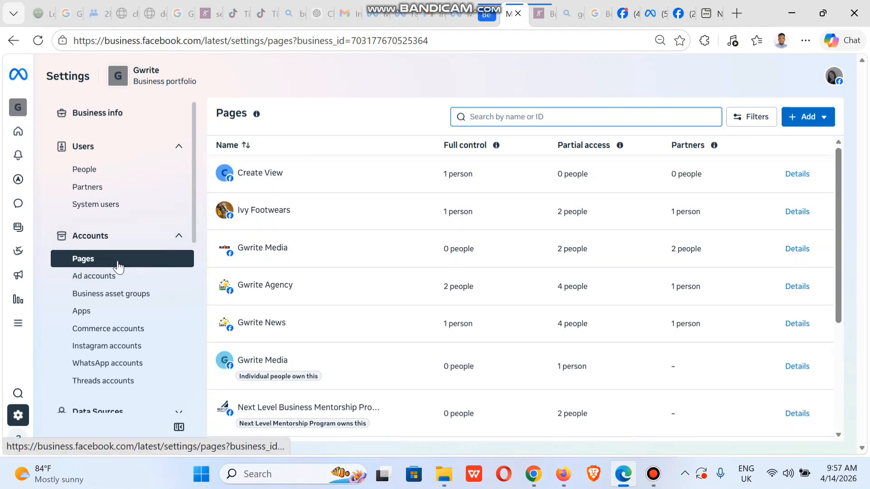
{"action": "left_click", "coordinate": [118, 267]}
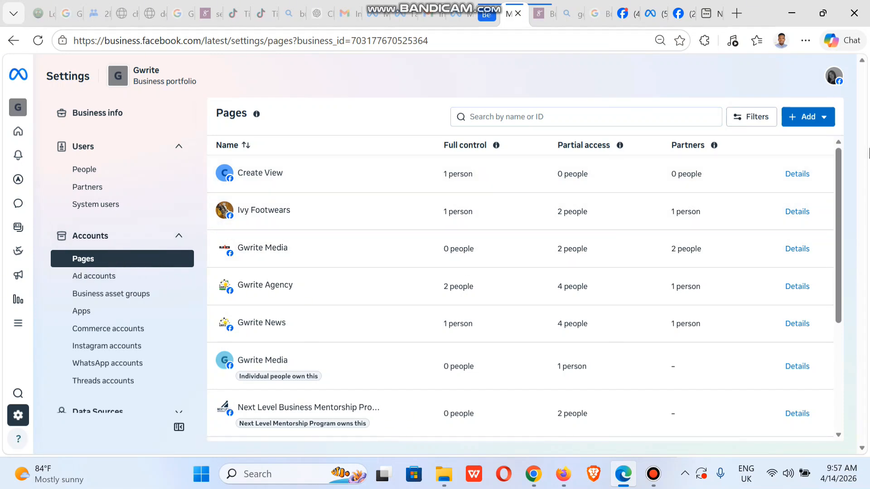
{"action": "left_click", "coordinate": [813, 122]}
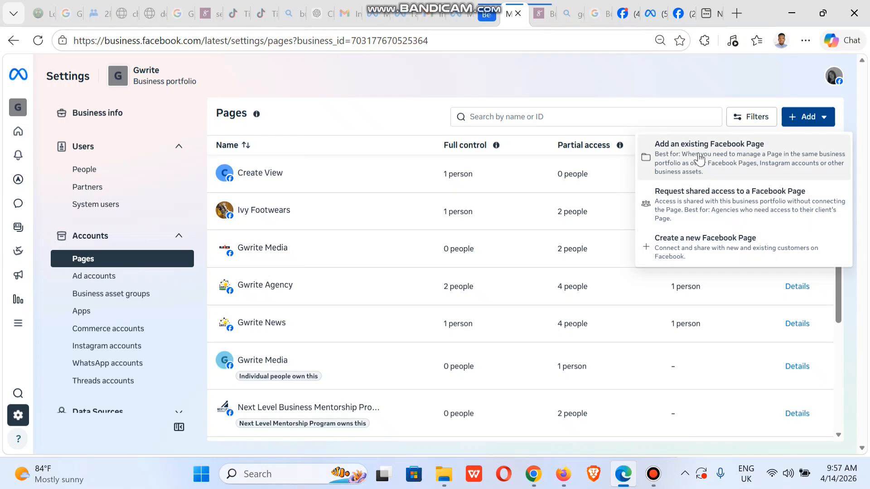
Add the existing Gwrite Media Page to the portfolio, accepting the commercial terms.
{"action": "left_click", "coordinate": [698, 152]}
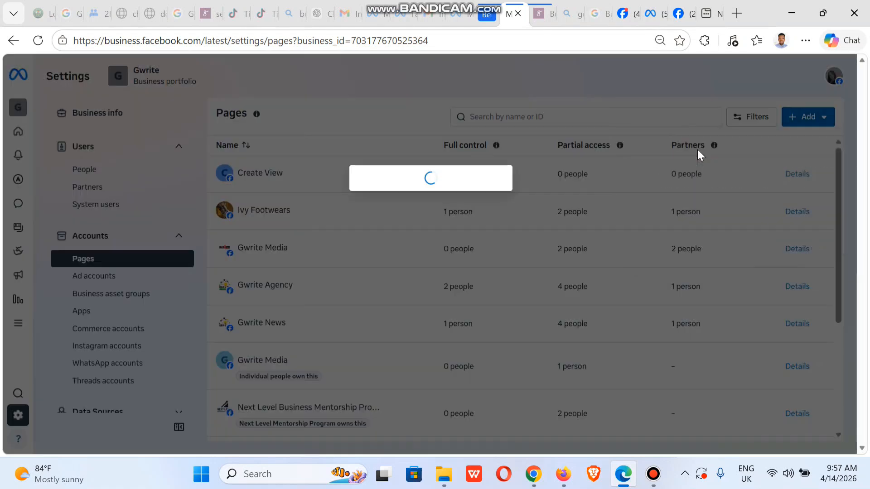
{"action": "left_click", "coordinate": [399, 216]}
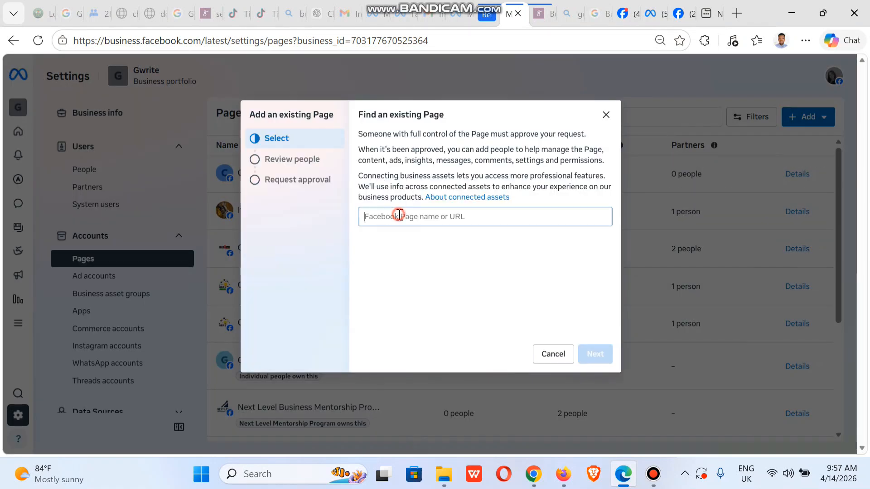
{"action": "type", "text": "gwrite"}
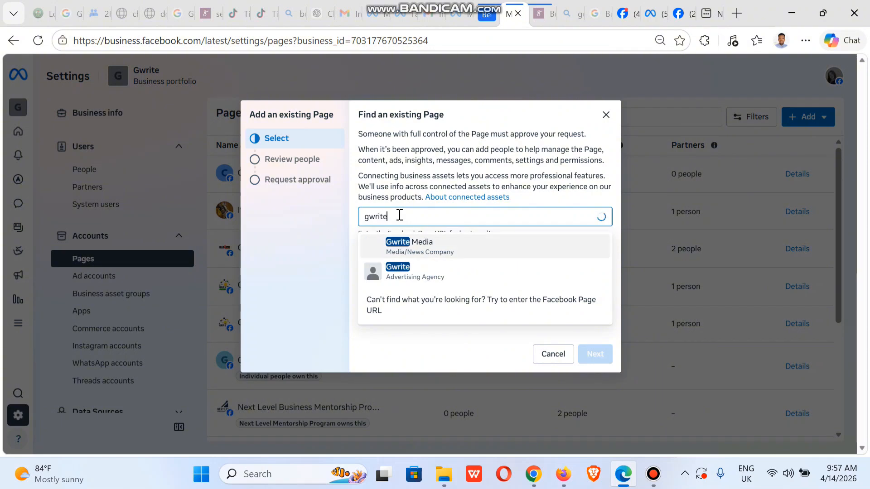
{"action": "left_click", "coordinate": [482, 253]}
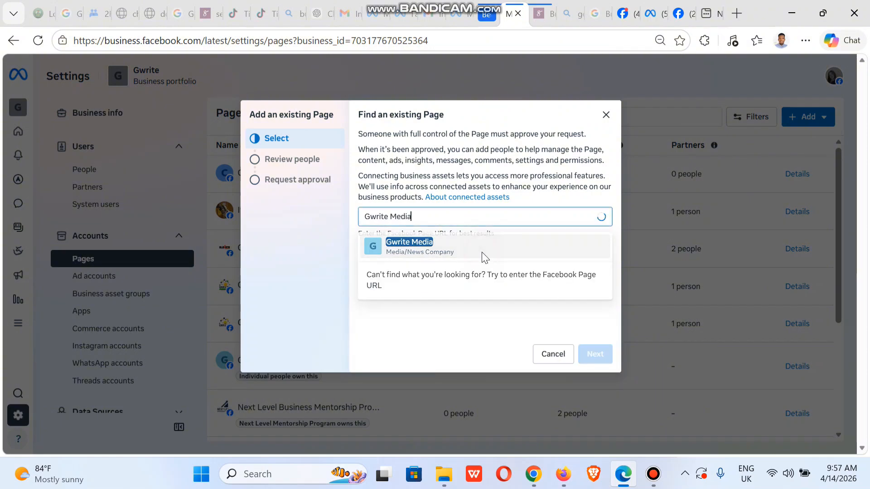
{"action": "left_click", "coordinate": [596, 354]}
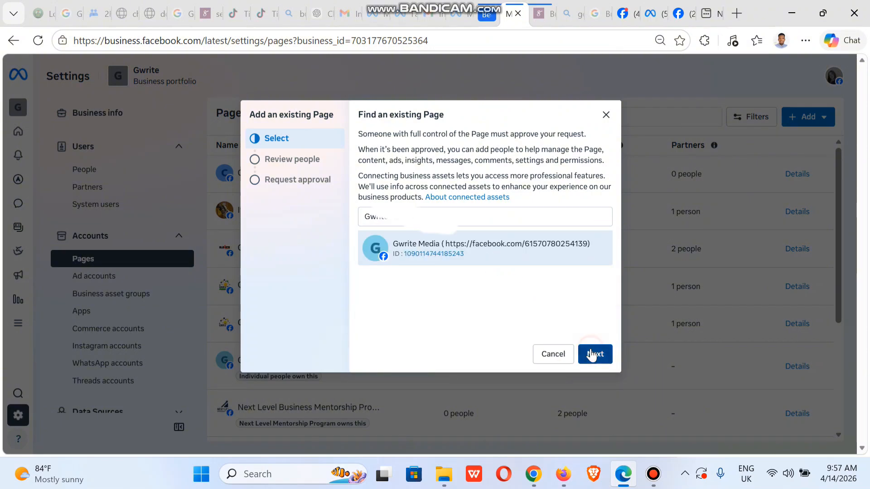
{"action": "left_click", "coordinate": [596, 354]}
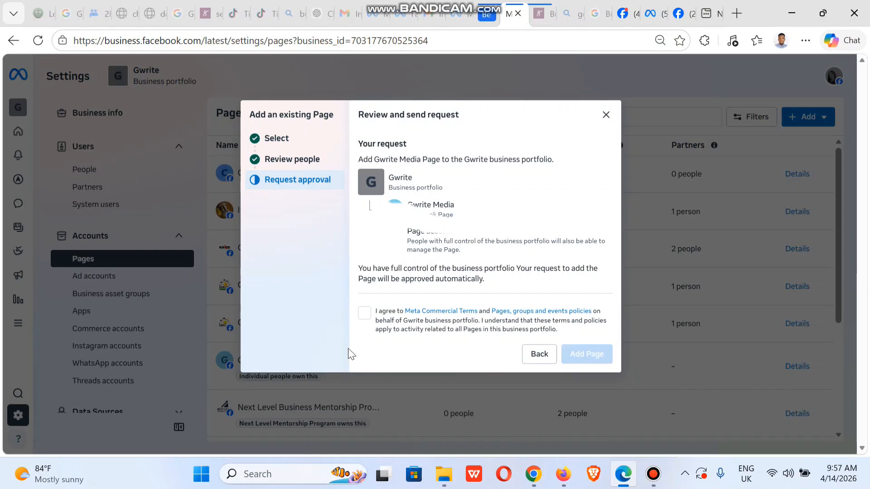
{"action": "left_click", "coordinate": [363, 317]}
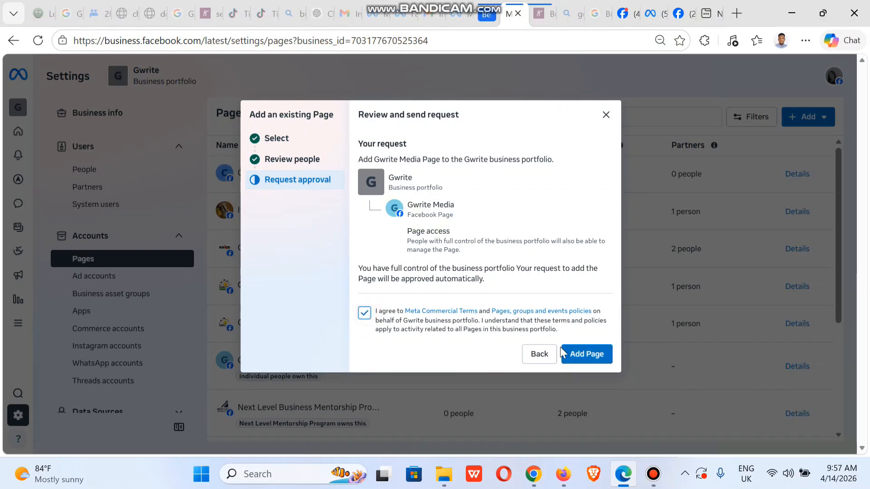
{"action": "left_click", "coordinate": [574, 349]}
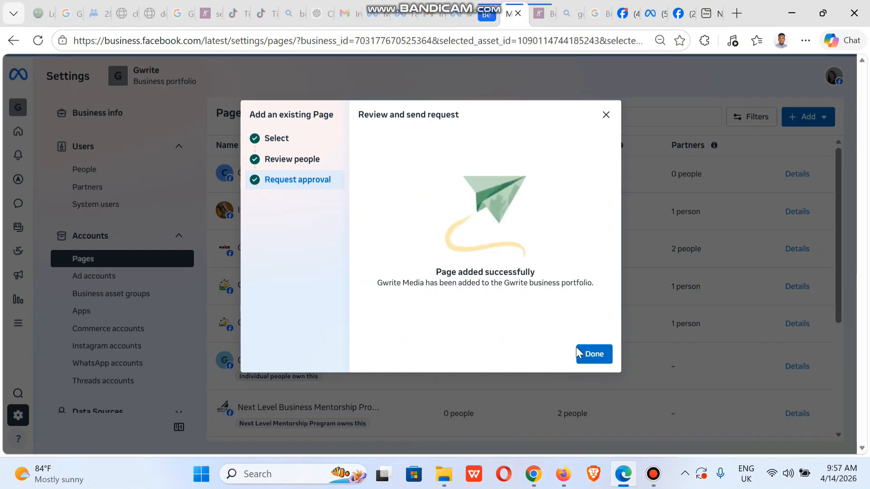
{"action": "left_click", "coordinate": [577, 348]}
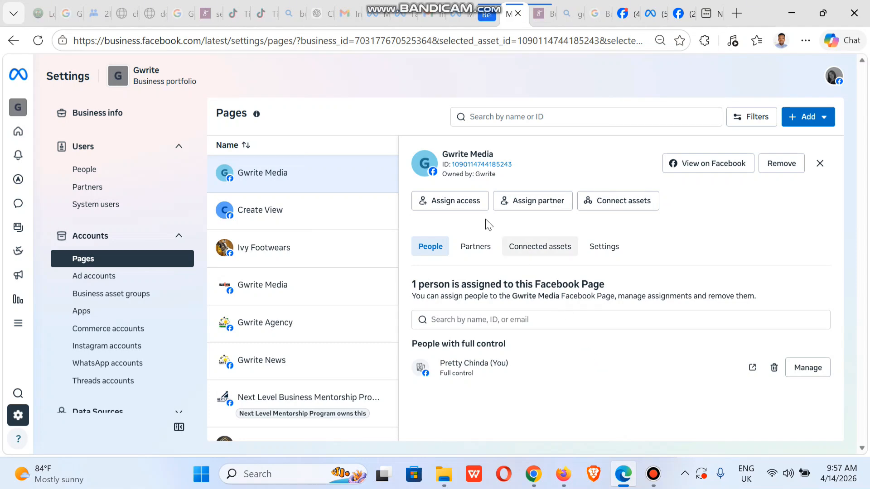
Assign your own account to Gwrite Media with full control 'Everything' plus Leads.
{"action": "left_click", "coordinate": [461, 211]}
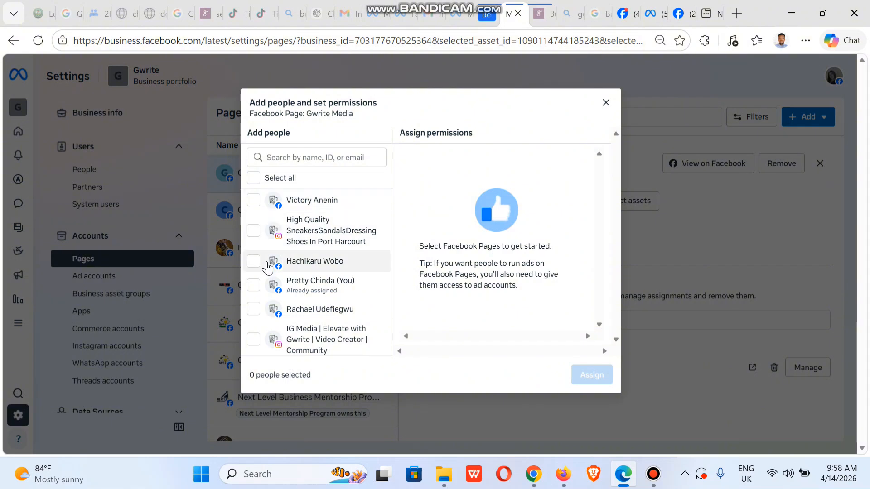
{"action": "left_click", "coordinate": [257, 287]}
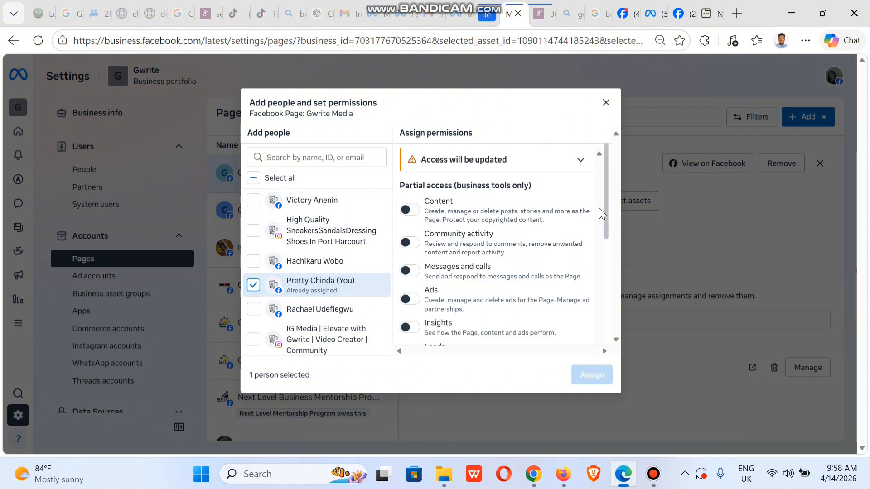
{"action": "left_click_drag", "start_coordinate": [602, 221], "coordinate": [592, 377]}
{"action": "left_click", "coordinate": [415, 305]}
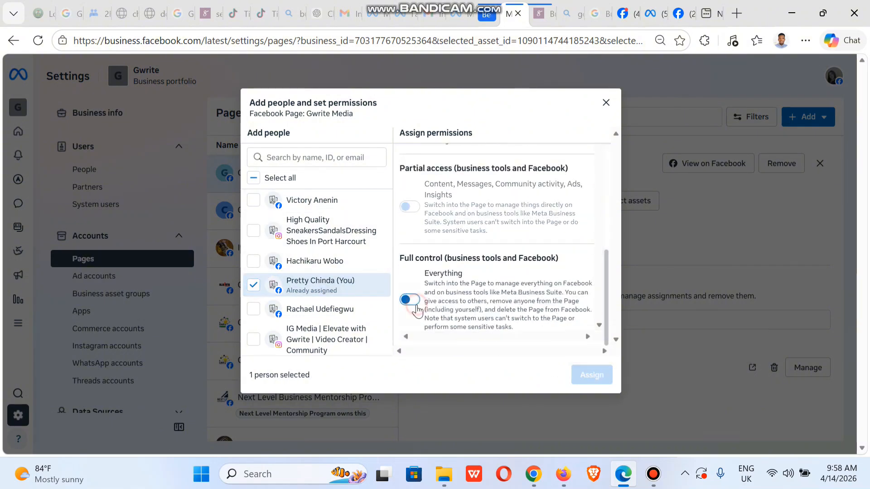
{"action": "scroll", "coordinate": [599, 286], "scroll_direction": "up", "scroll_amount": 3}
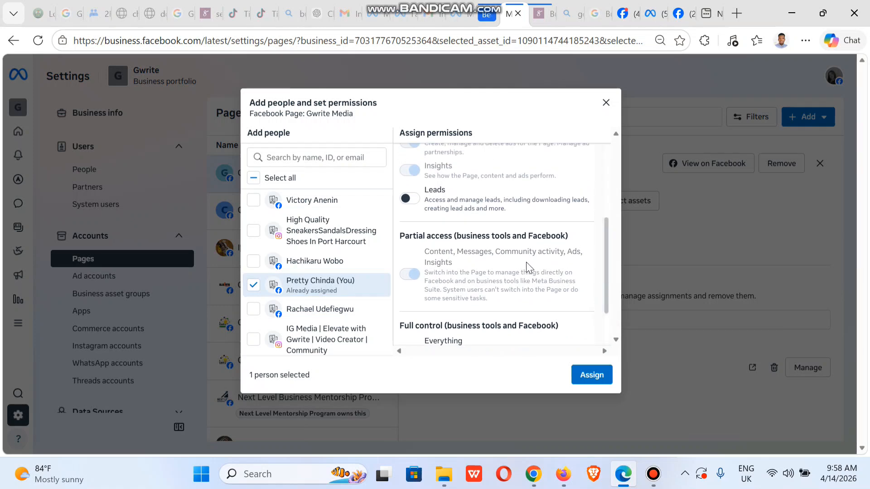
{"action": "left_click", "coordinate": [409, 198]}
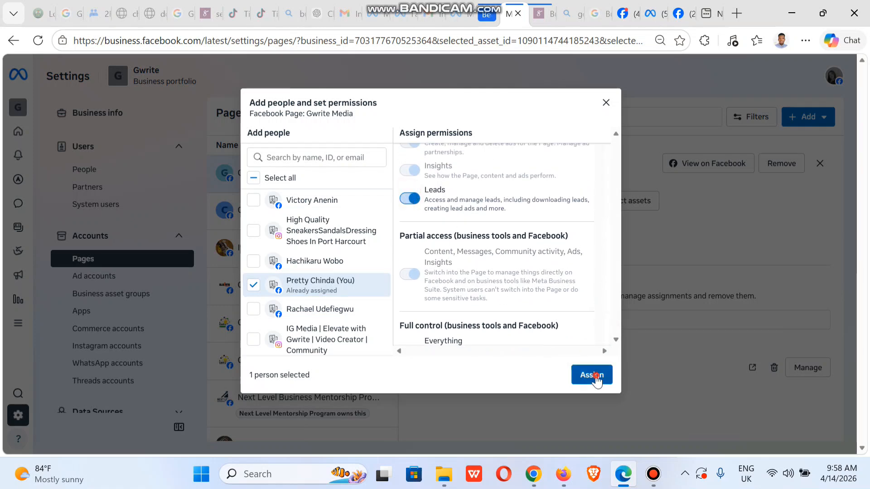
{"action": "left_click", "coordinate": [593, 375]}
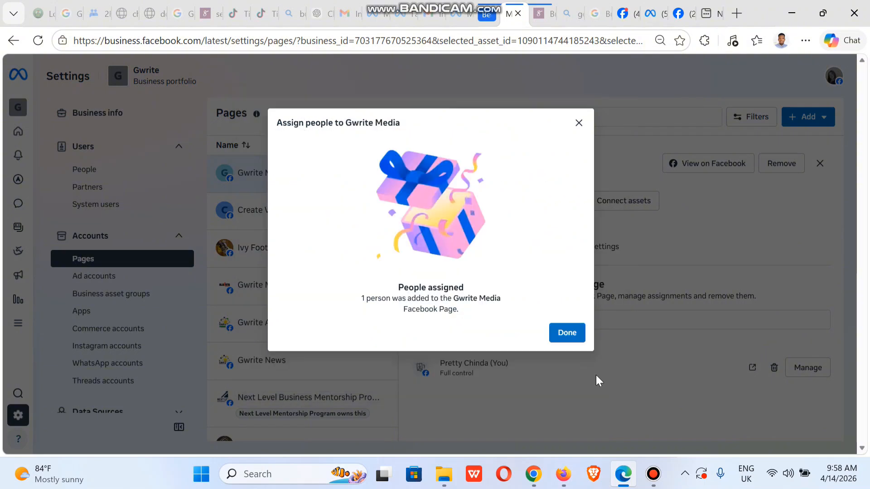
{"action": "left_click", "coordinate": [566, 334]}
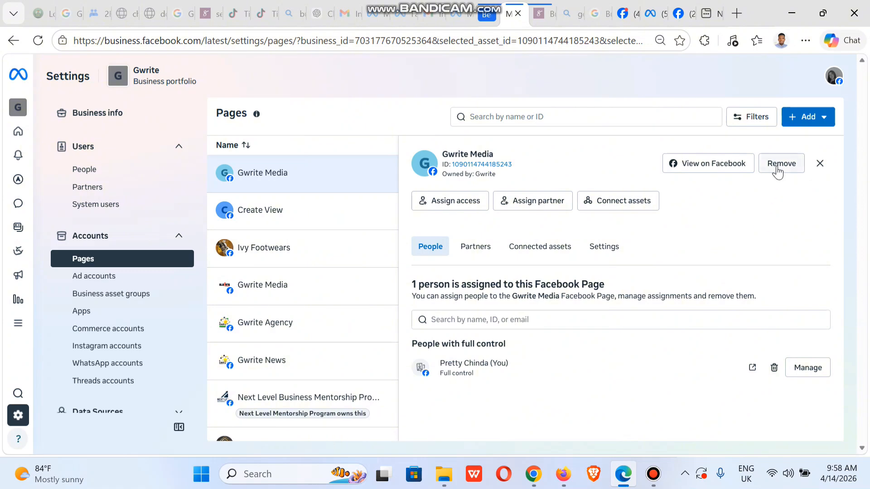
Close the Gwrite Media details panel to show the full Pages table.
{"action": "left_click", "coordinate": [818, 164]}
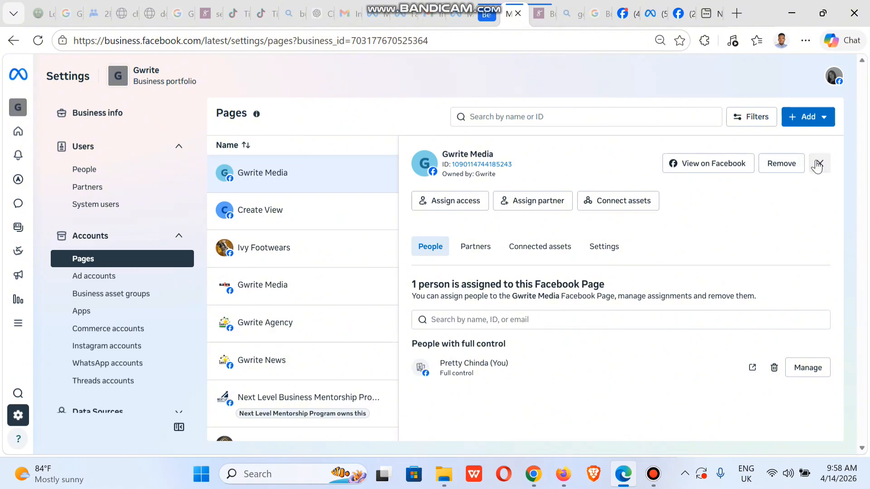
Add the existing Gwrite Page found by searching 'gwrite', accepting the Meta Commercial Terms.
{"action": "left_click", "coordinate": [806, 120]}
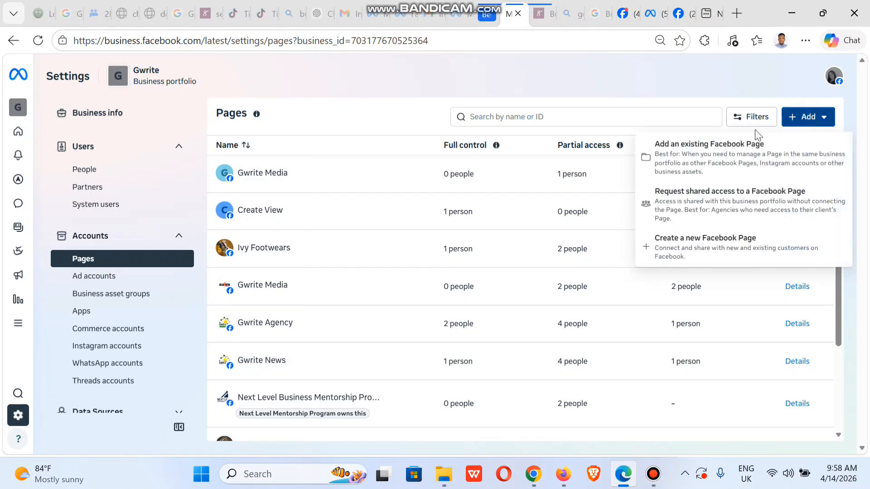
{"action": "left_click", "coordinate": [689, 146]}
{"action": "left_click", "coordinate": [401, 214]}
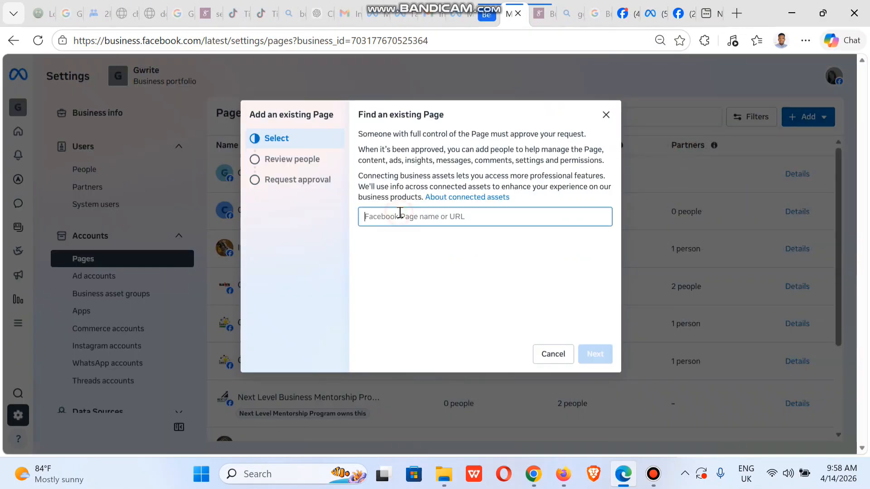
{"action": "type", "text": "gwrite"}
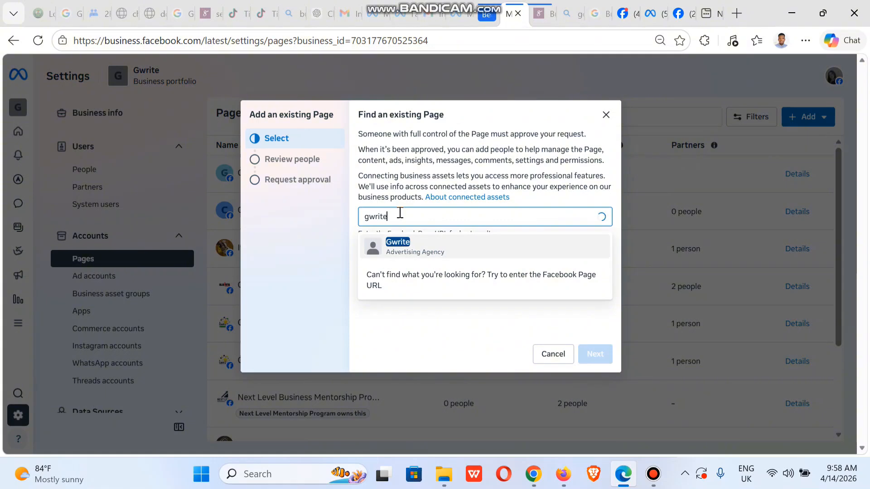
{"action": "left_click", "coordinate": [459, 239]}
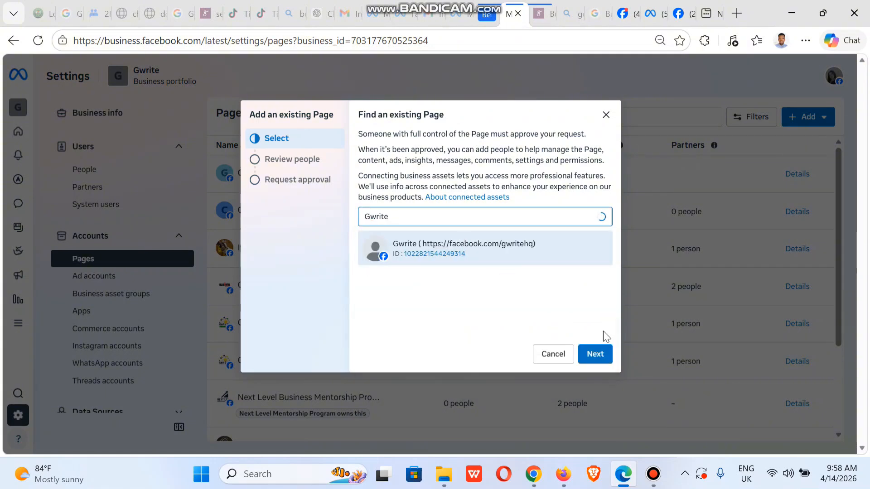
{"action": "left_click", "coordinate": [606, 355]}
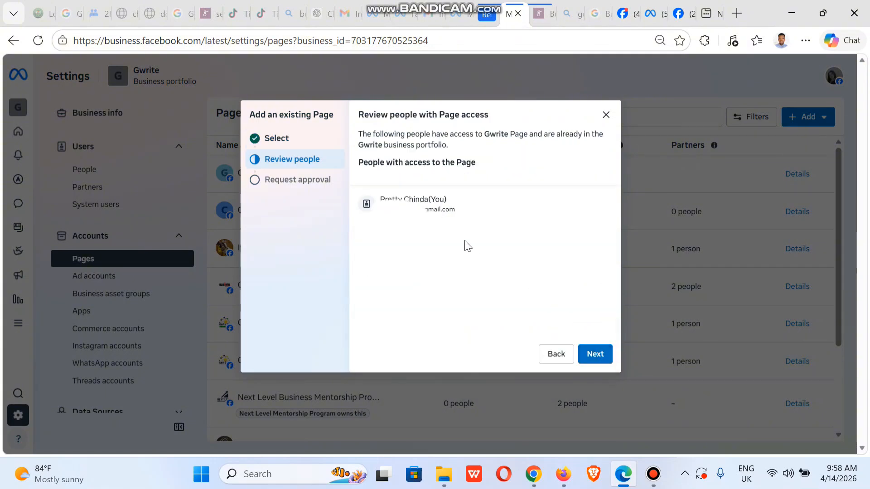
{"action": "left_click", "coordinate": [598, 361]}
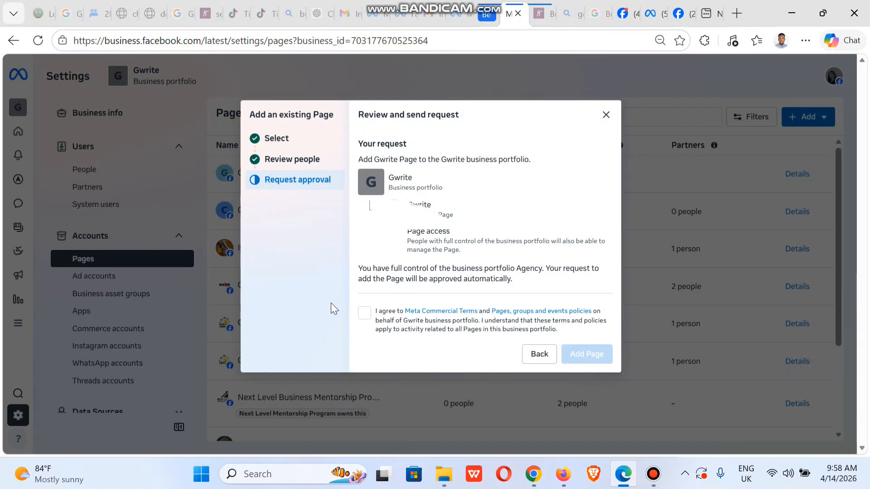
{"action": "left_click", "coordinate": [364, 316]}
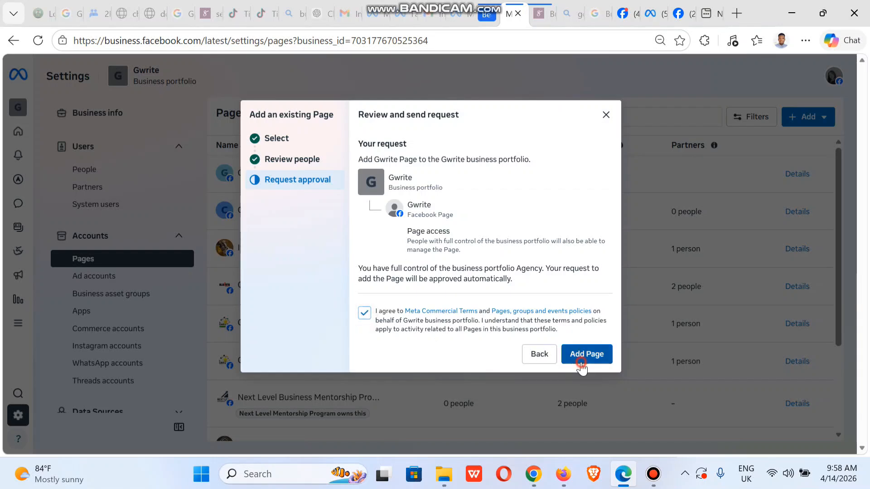
{"action": "left_click", "coordinate": [582, 358]}
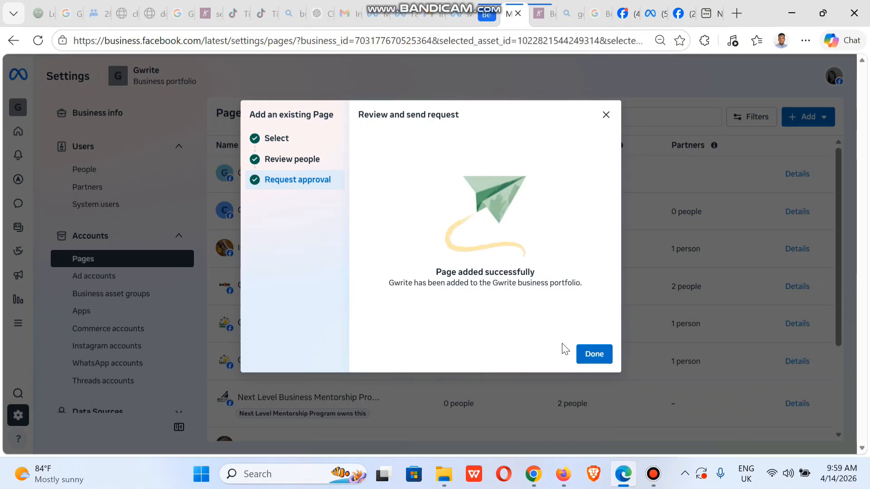
{"action": "left_click", "coordinate": [594, 357]}
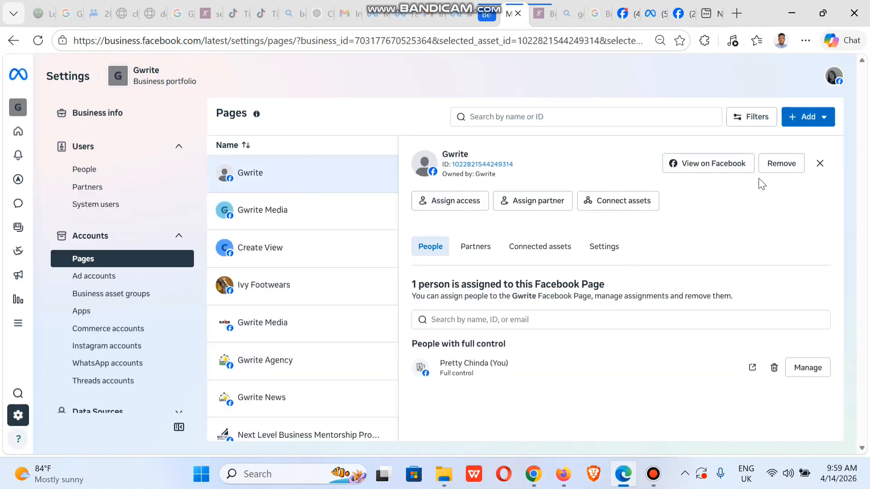
Select your own account, IG Media and a third person for access to the Gwrite Page.
{"action": "left_click", "coordinate": [455, 204]}
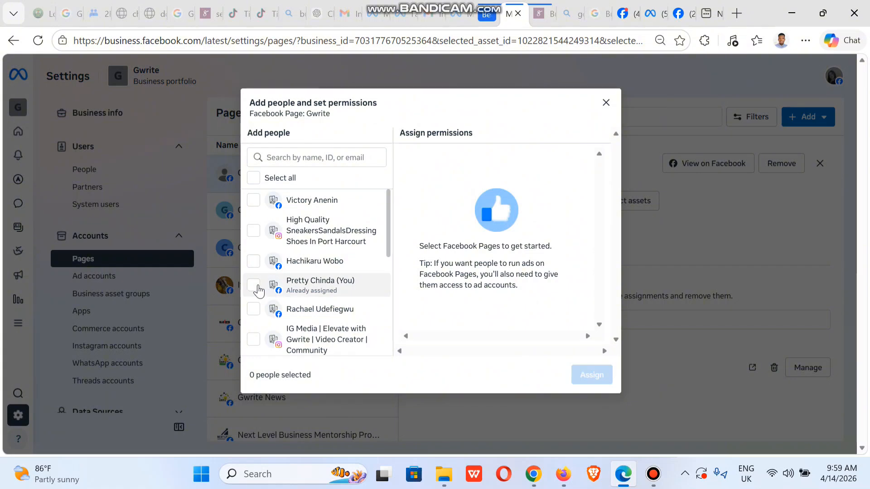
{"action": "left_click", "coordinate": [253, 285]}
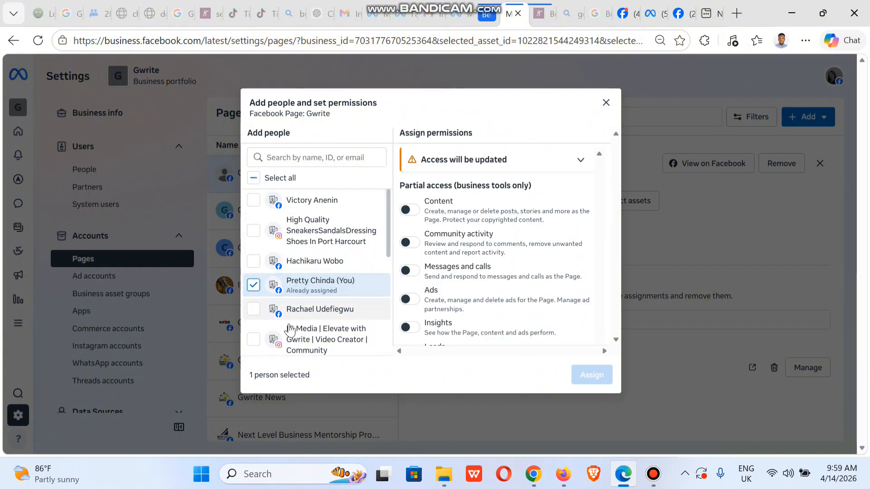
{"action": "left_click", "coordinate": [267, 339]}
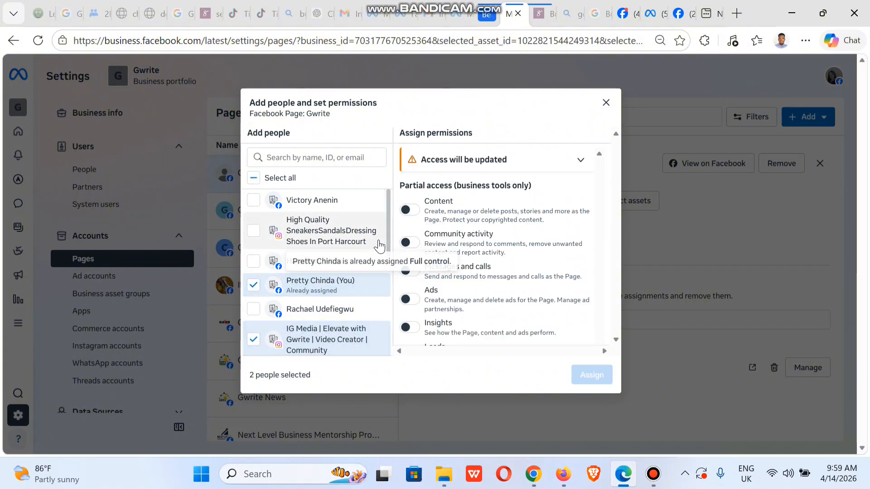
{"action": "scroll", "coordinate": [388, 284], "scroll_direction": "down", "scroll_amount": 2}
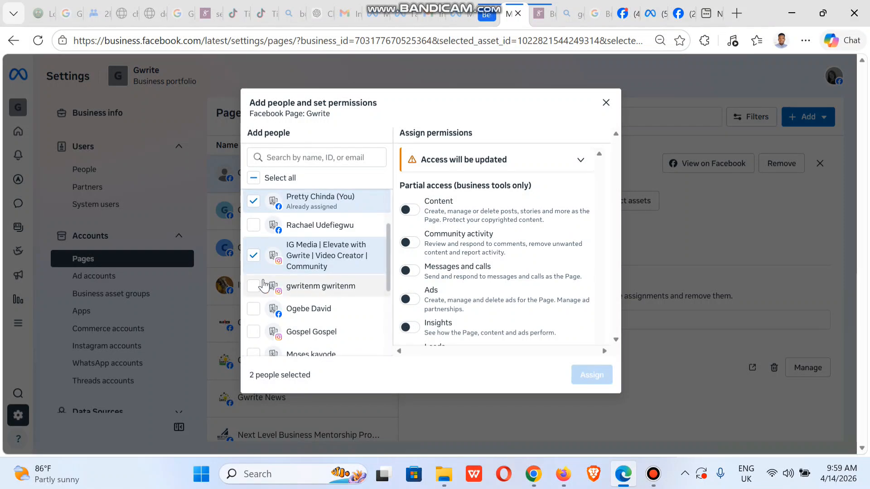
{"action": "left_click", "coordinate": [256, 286]}
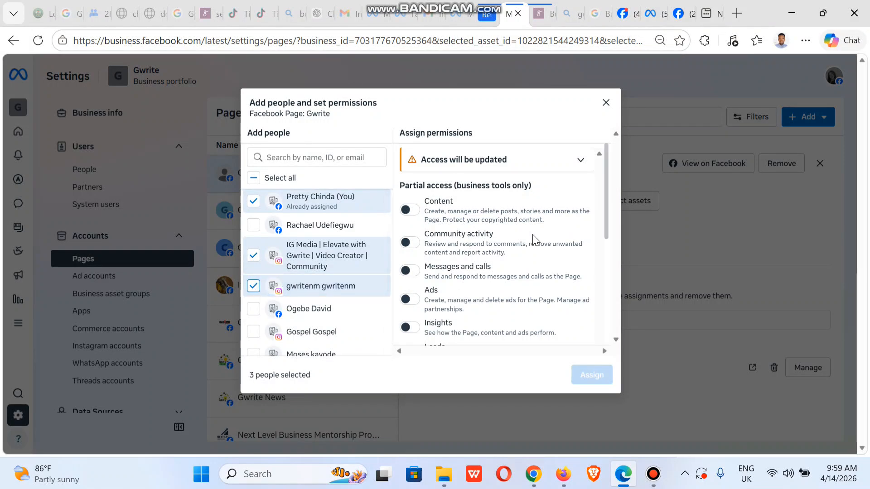
Grant the three people full control 'Everything' plus Leads and confirm the assignment.
{"action": "left_click_drag", "start_coordinate": [605, 232], "coordinate": [599, 365]}
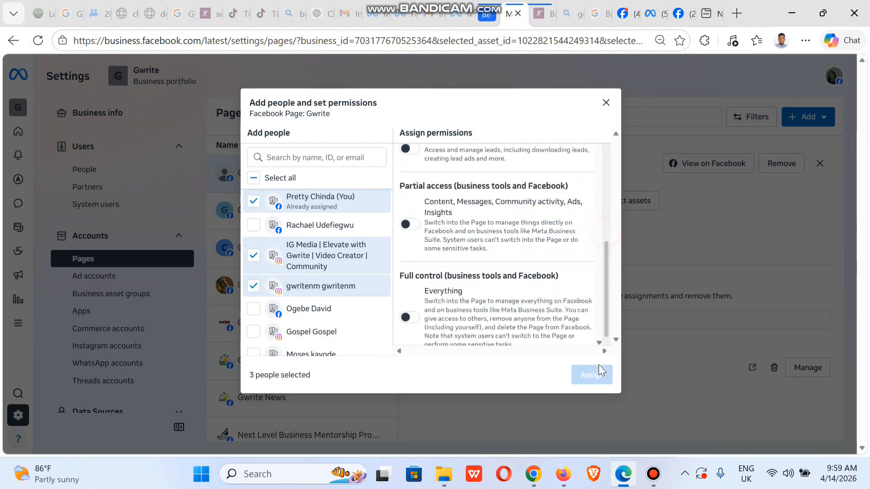
{"action": "left_click", "coordinate": [413, 303]}
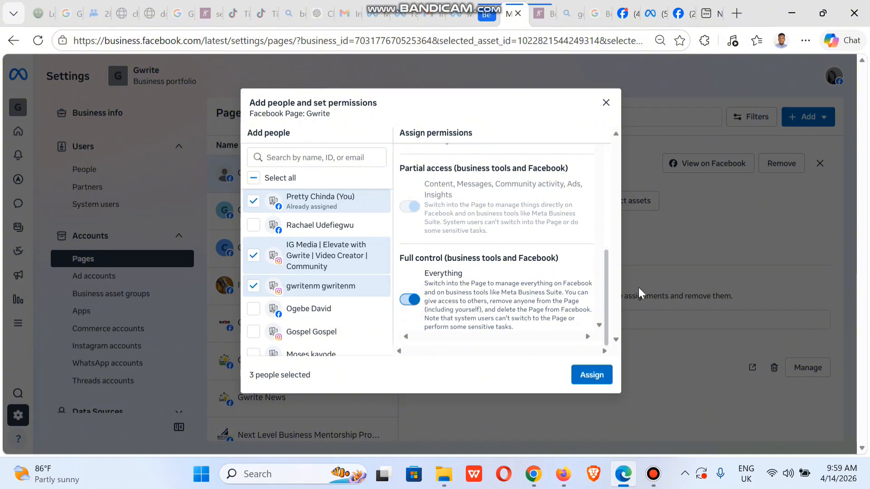
{"action": "left_click_drag", "start_coordinate": [607, 313], "coordinate": [599, 265]}
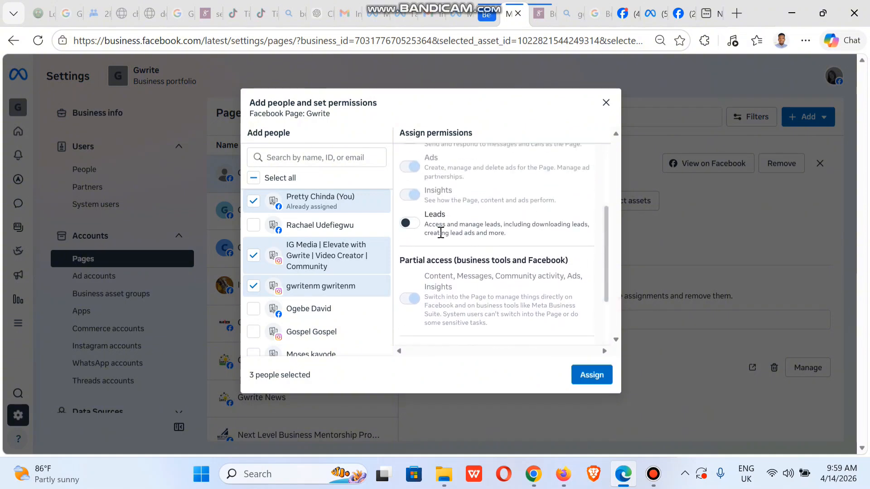
{"action": "left_click", "coordinate": [408, 222]}
{"action": "left_click", "coordinate": [587, 371]}
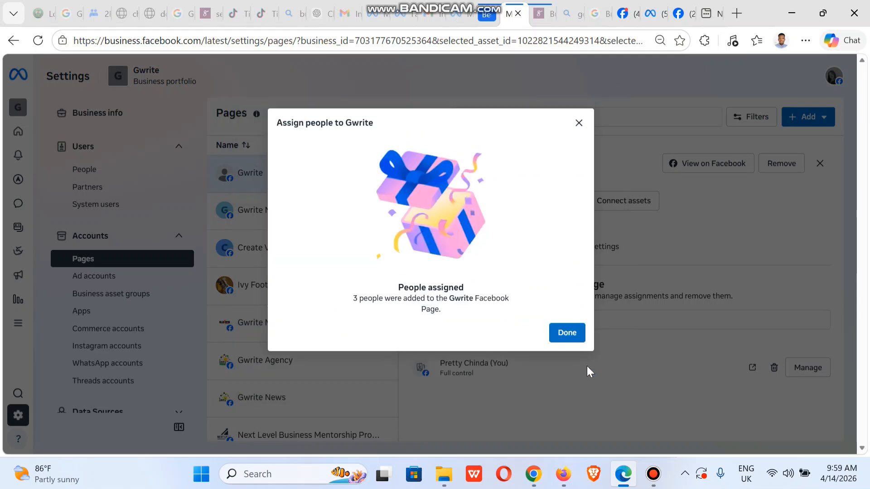
{"action": "left_click", "coordinate": [573, 339]}
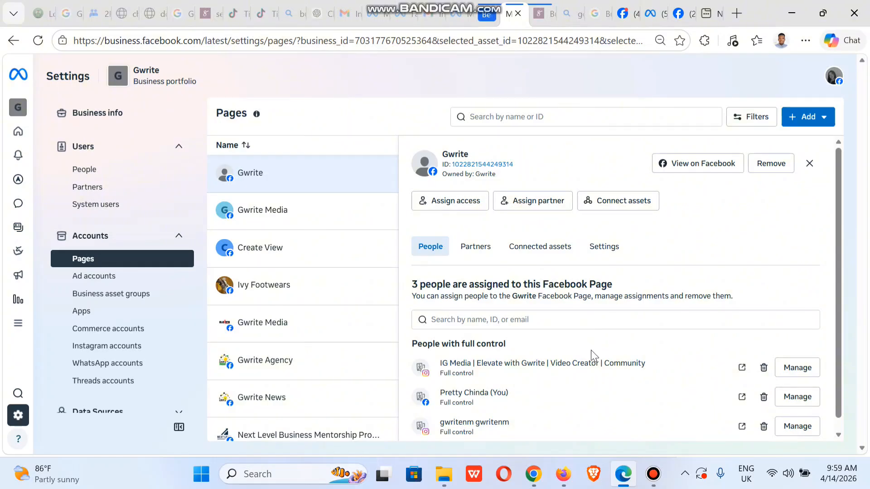